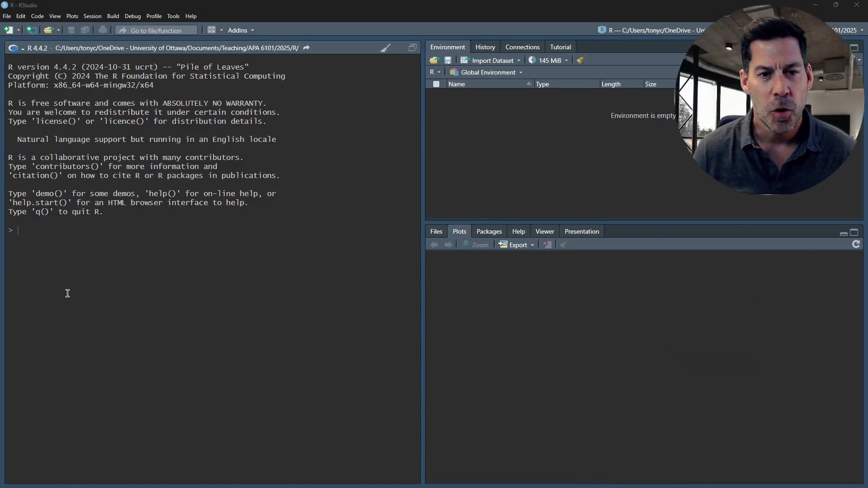
- Create a new R script and run options(scipen = 999) as its first line
left_click(8, 30)
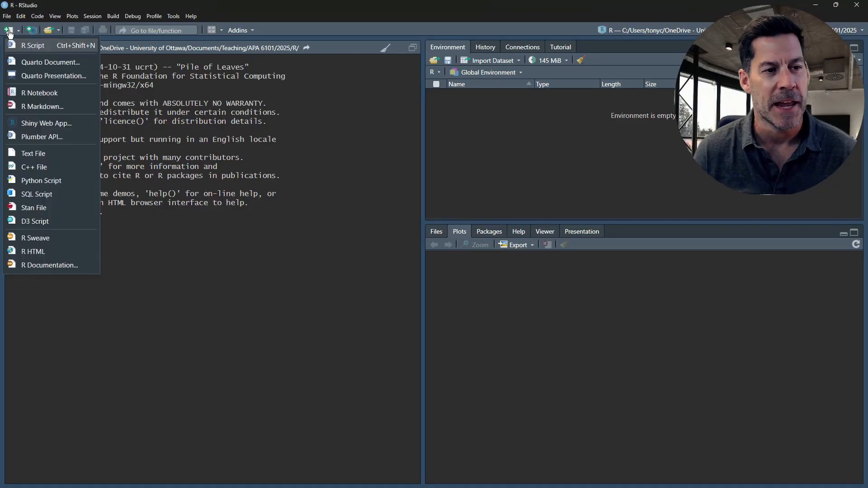
left_click(37, 46)
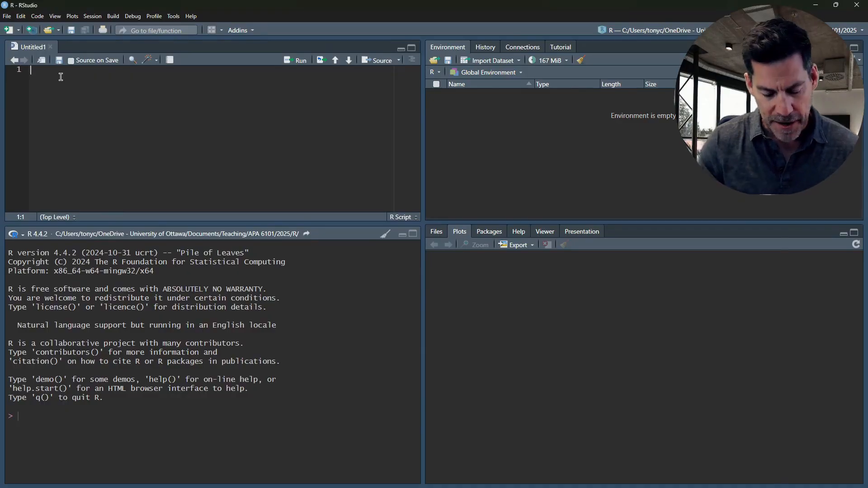
type("options")
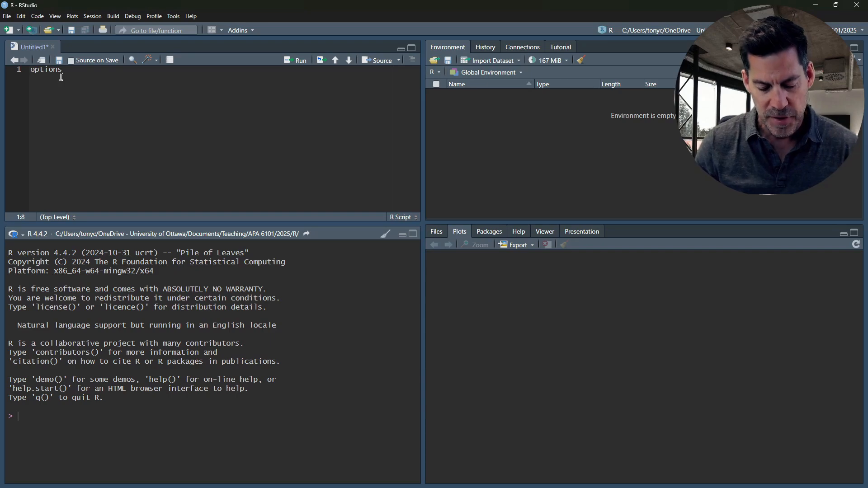
type("(scipen")
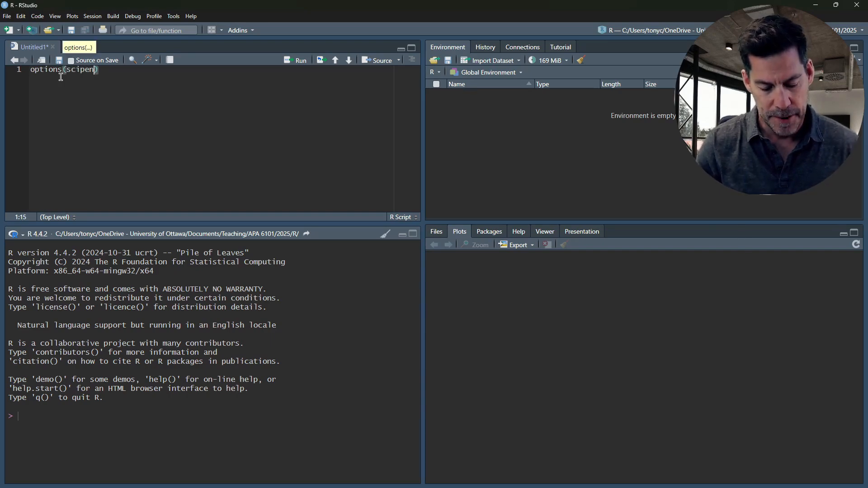
type(" = 999")
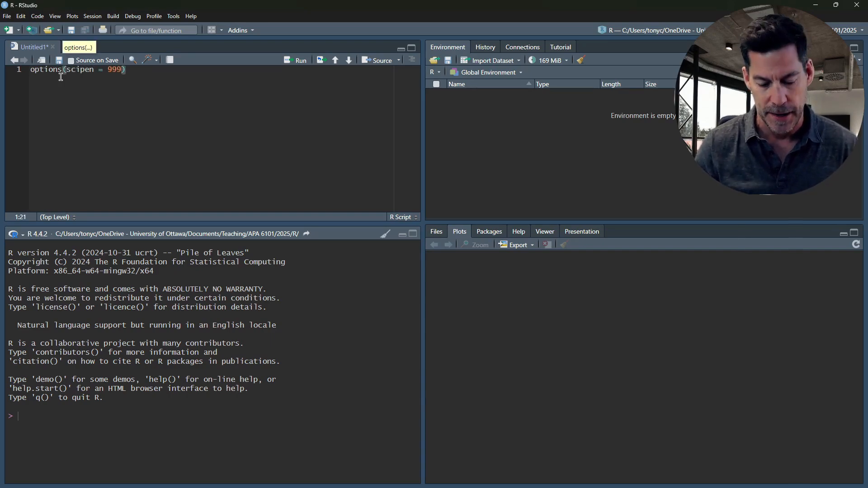
key("ctrl+Return")
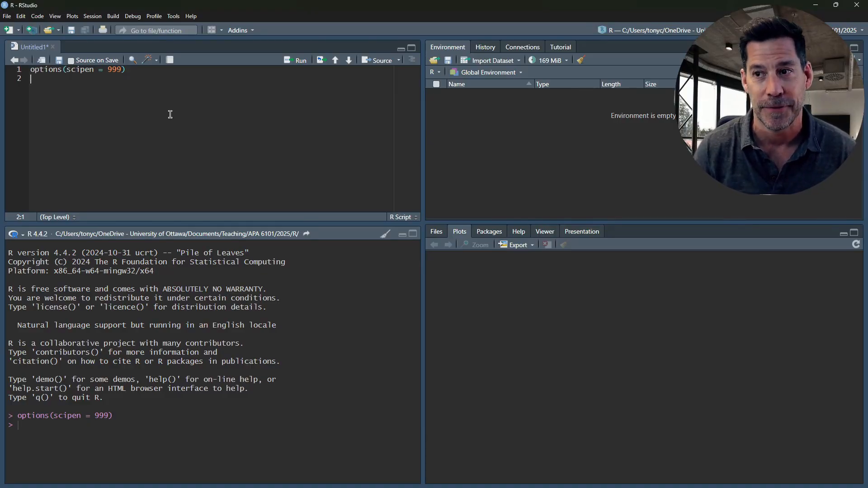
- Add library(flexplot) on the second line of the script and run it to load the package
type("l")
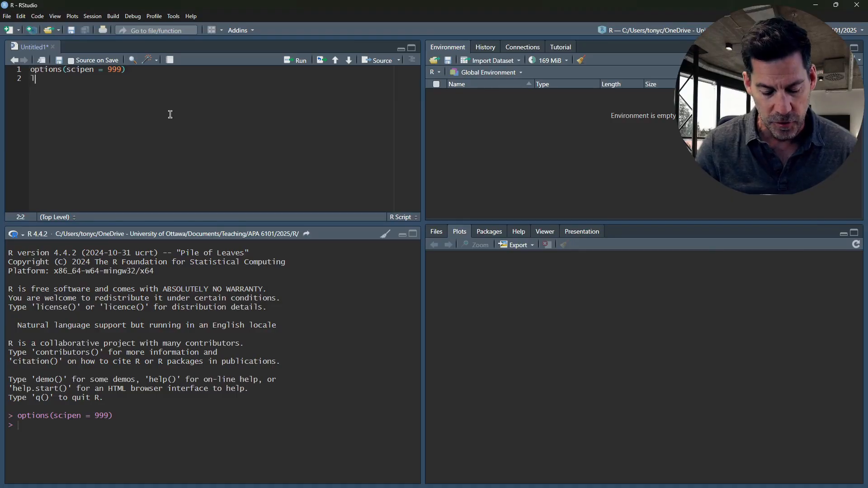
type("ibrary(flexplot")
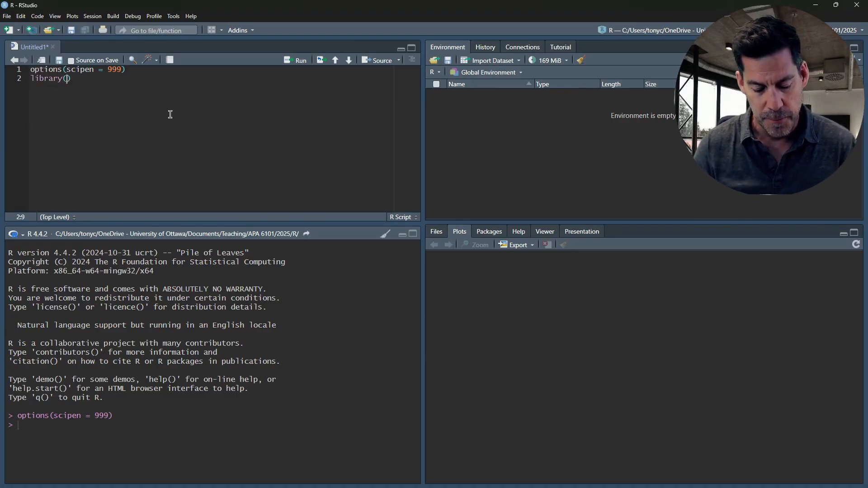
type(")")
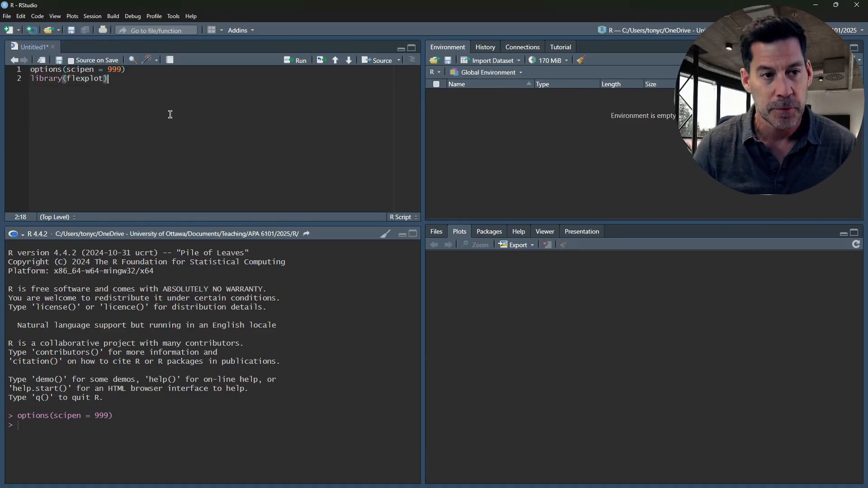
key("ctrl+Return")
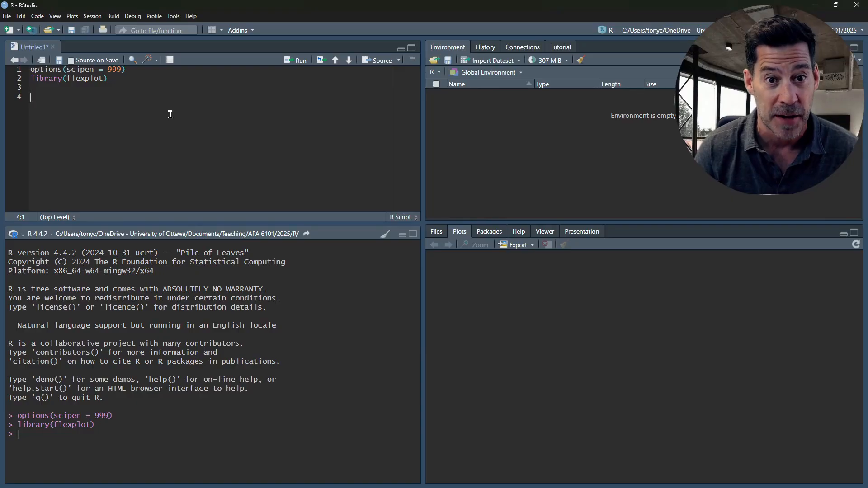
- Add and run View(exercise_data) on line 4 to look over the dataset's variables, and close the data view
type("View(")
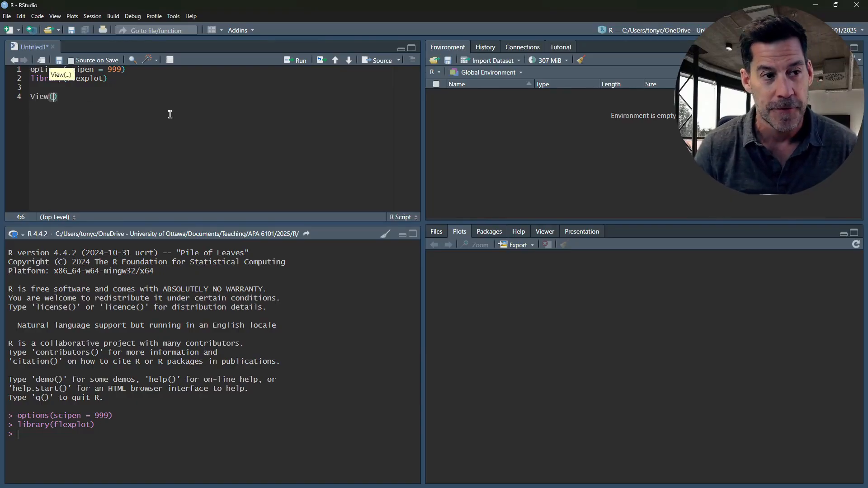
type("exercide_")
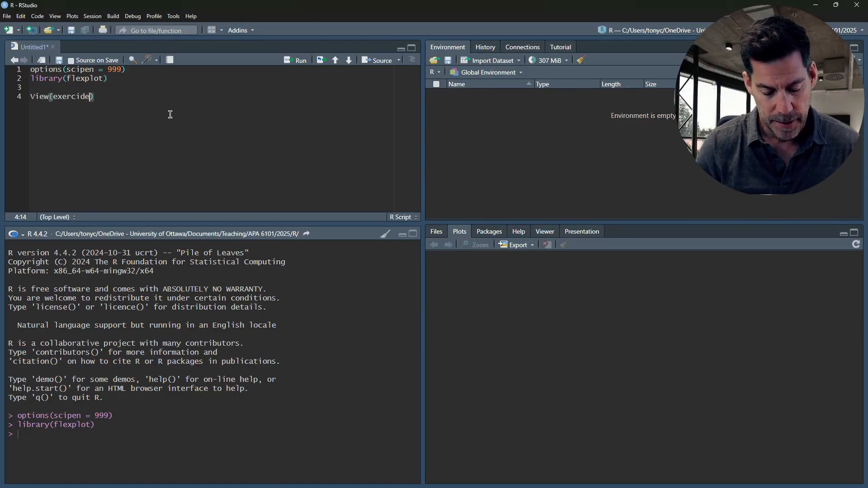
type("data)")
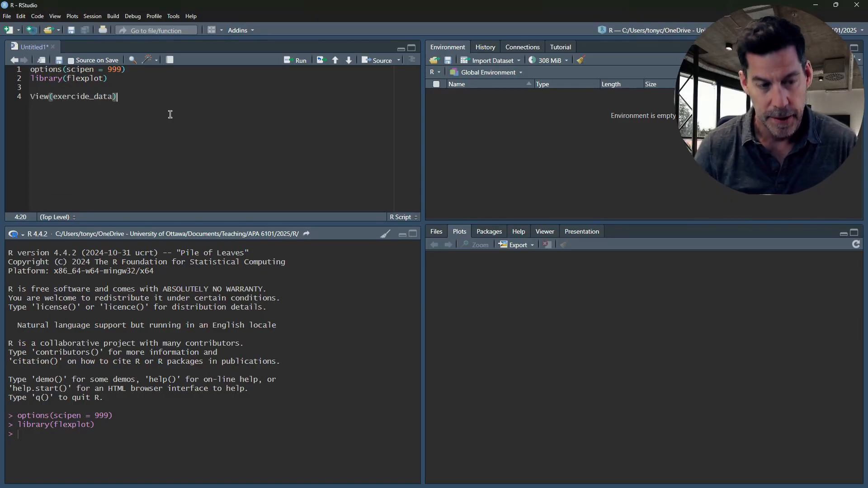
key("ctrl+Return")
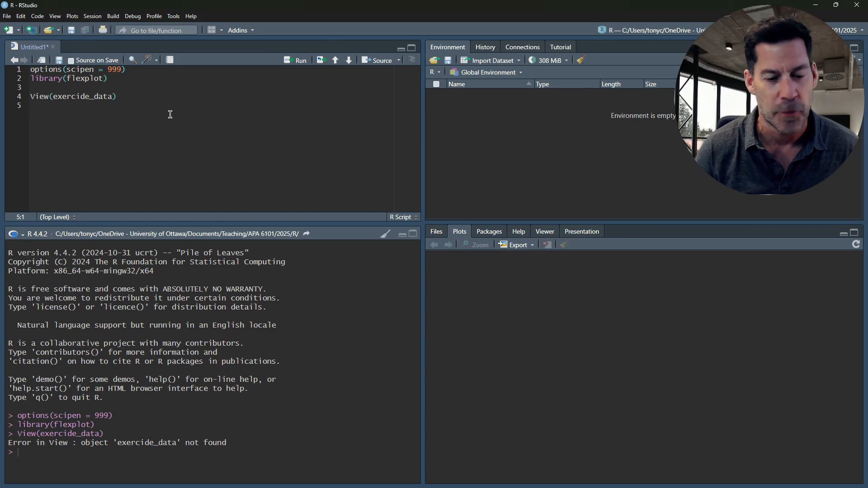
left_click(86, 96)
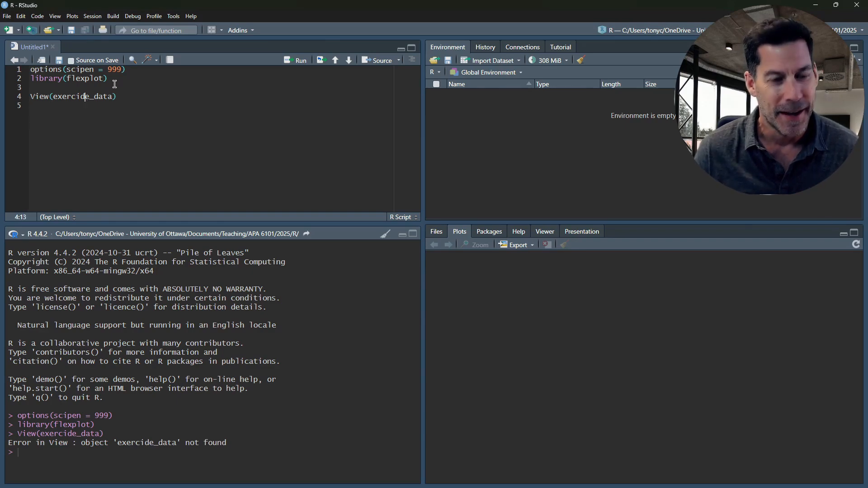
key("BackSpace")
type("s")
key("ctrl+Return")
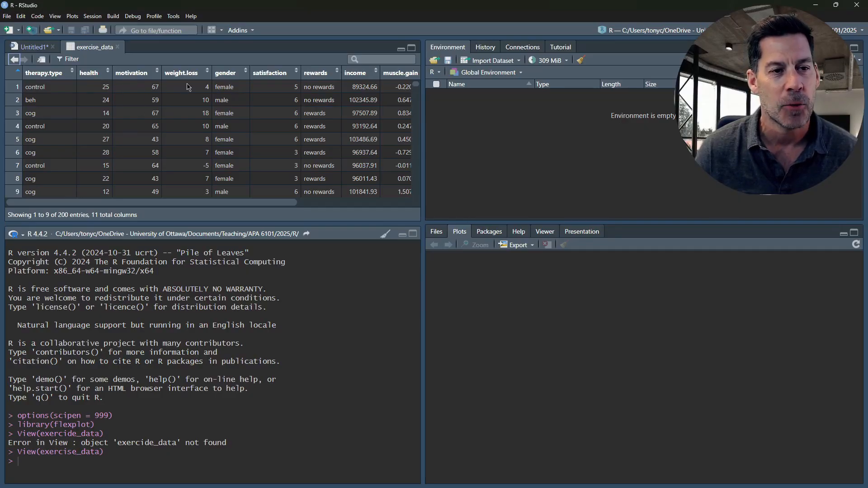
mouse_move(182, 80)
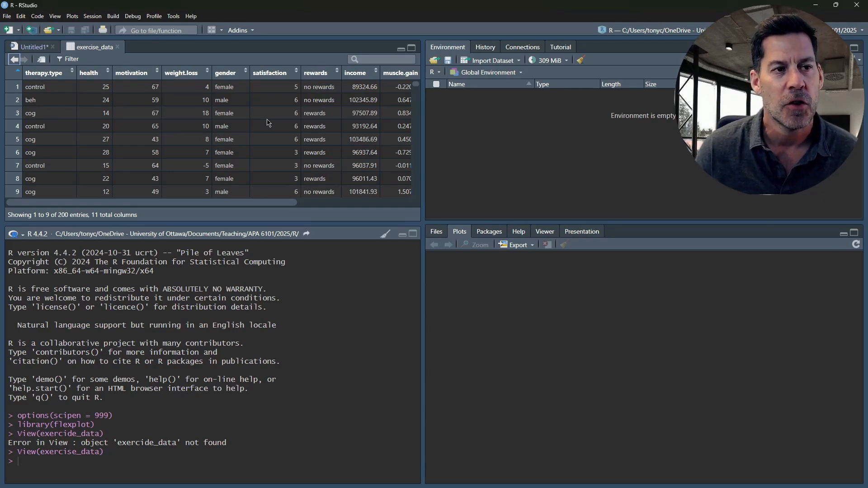
left_click(117, 47)
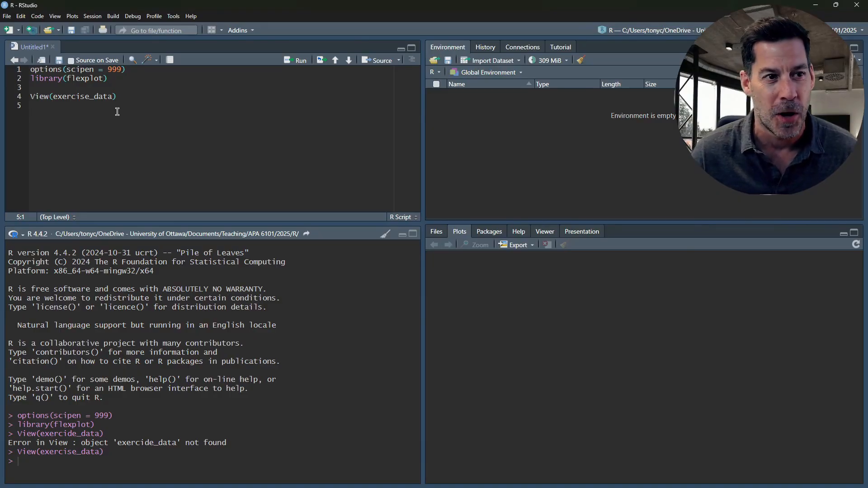
- Assign the dataset to a short name with d <- exercise_data on line 5 and run it
double_click(108, 97)
key("ctrl+c")
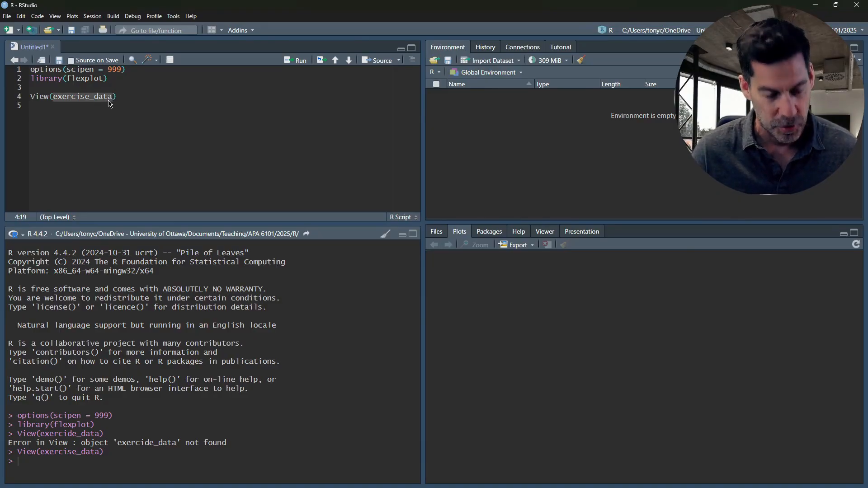
left_click(94, 111)
type("d <-")
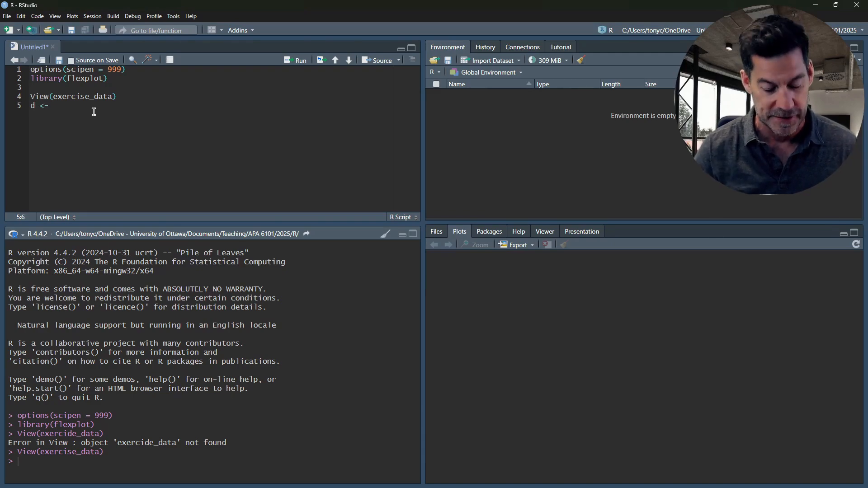
key("ctrl+v")
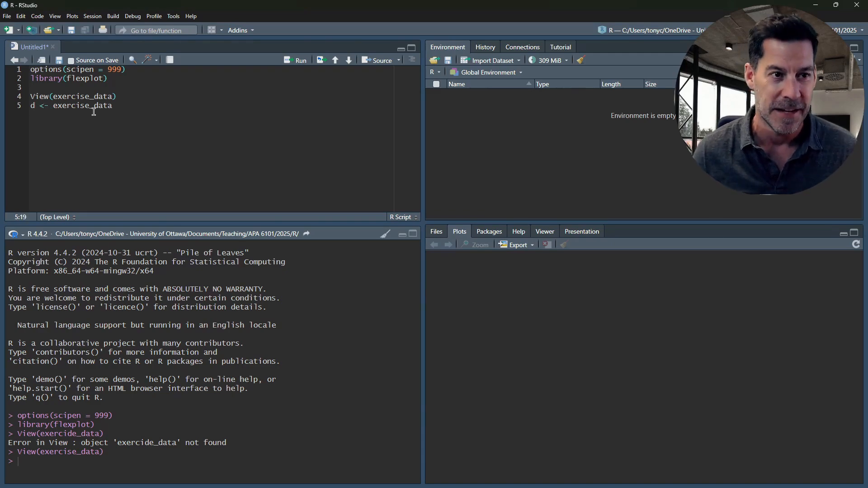
key("ctrl+Return")
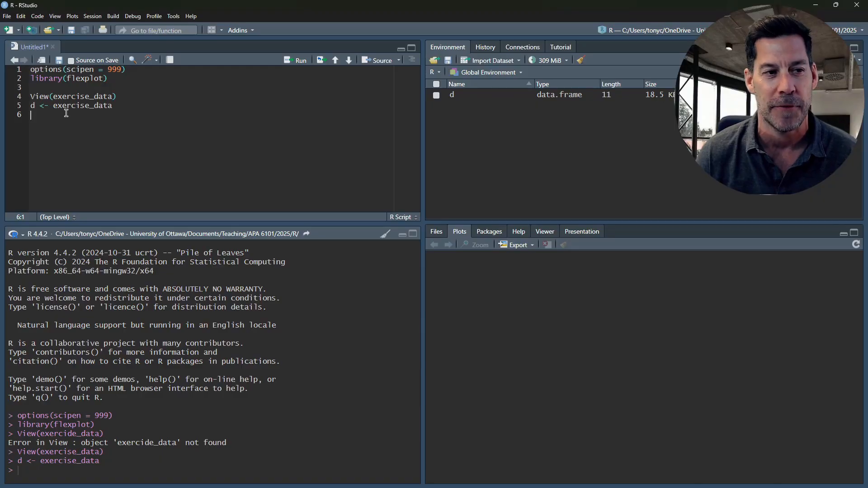
- Add flexplot(weight.loss ~ 1, data = d) on line 7 and run it to plot the weight loss distribution
key("Return")
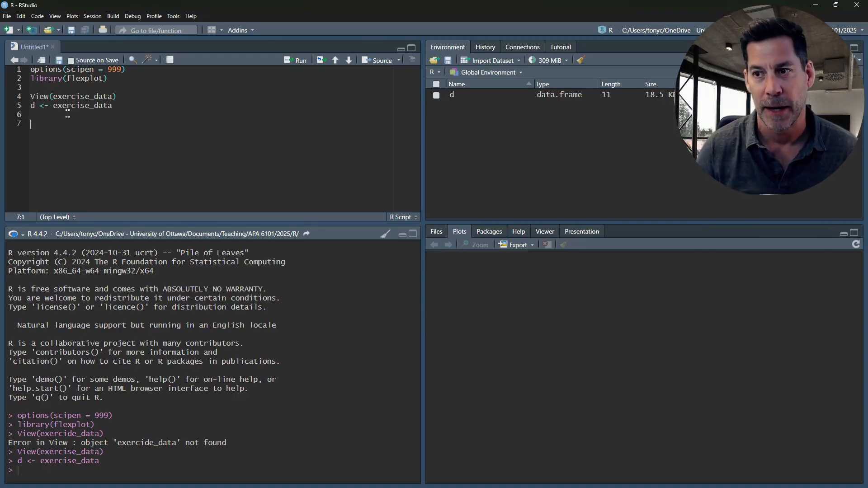
type("xpl")
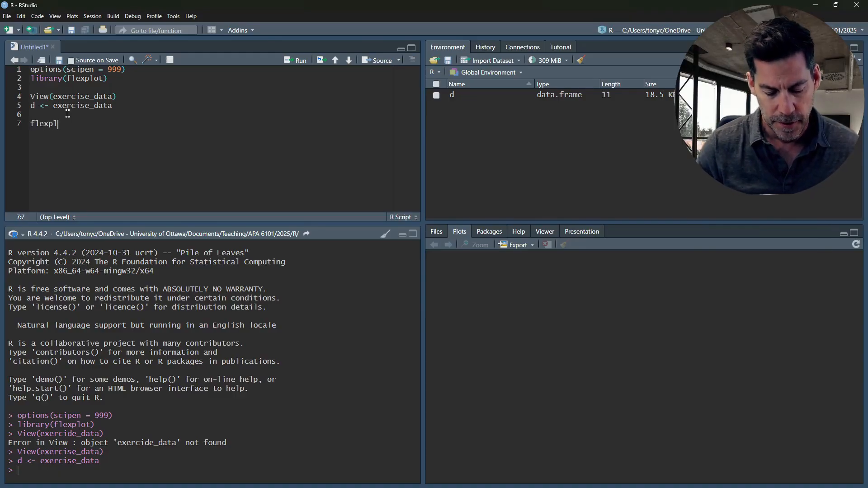
type("ot(")
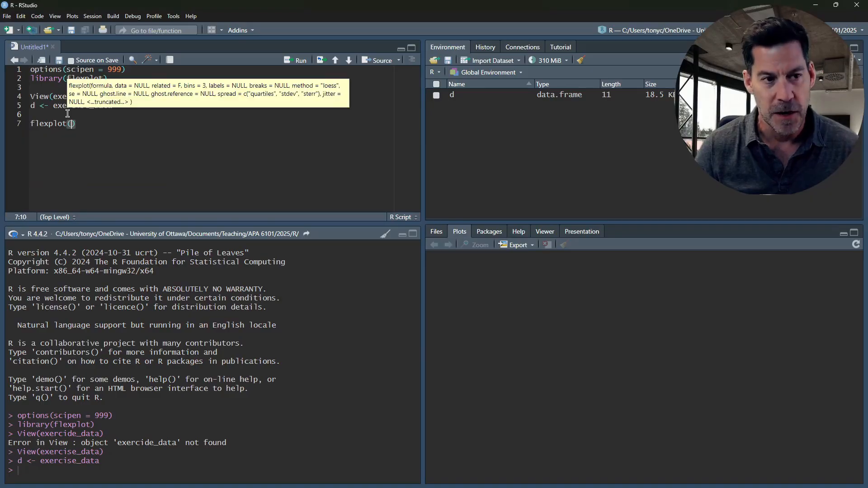
type("weight.lo")
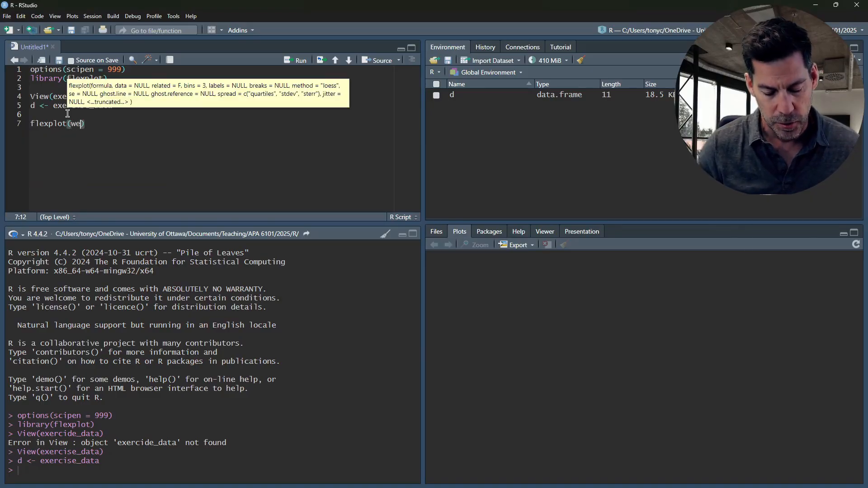
type("ss ~")
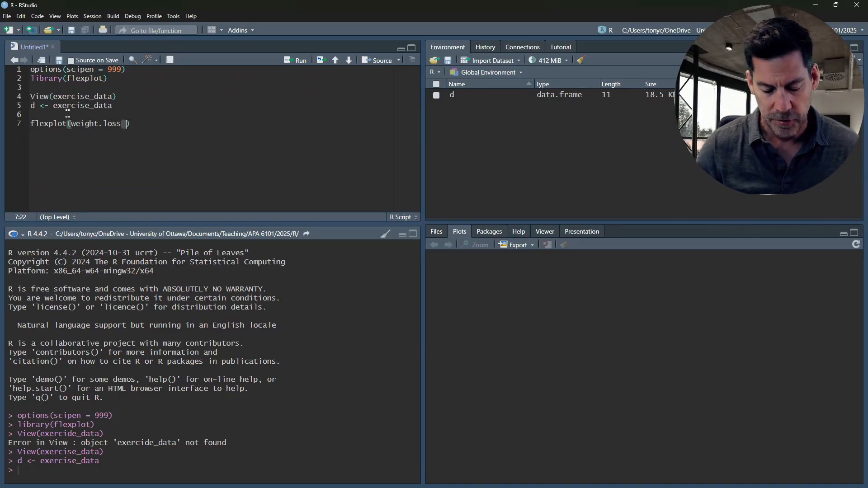
type(" 1")
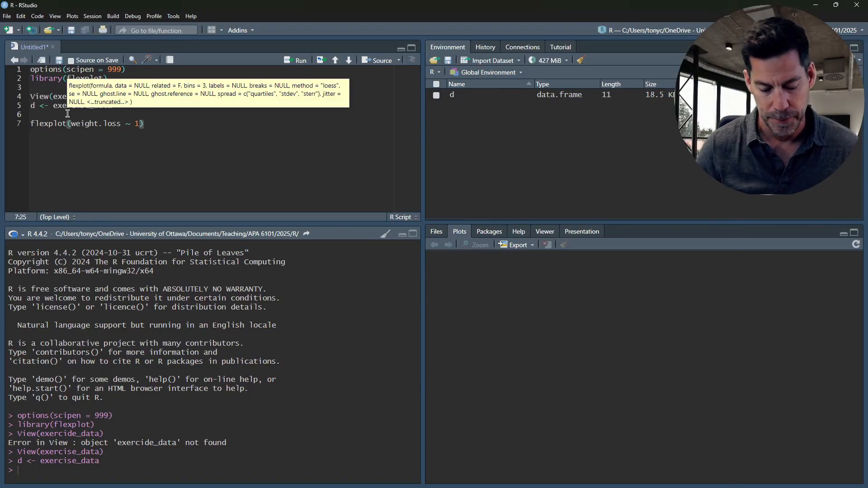
type(", data = d")
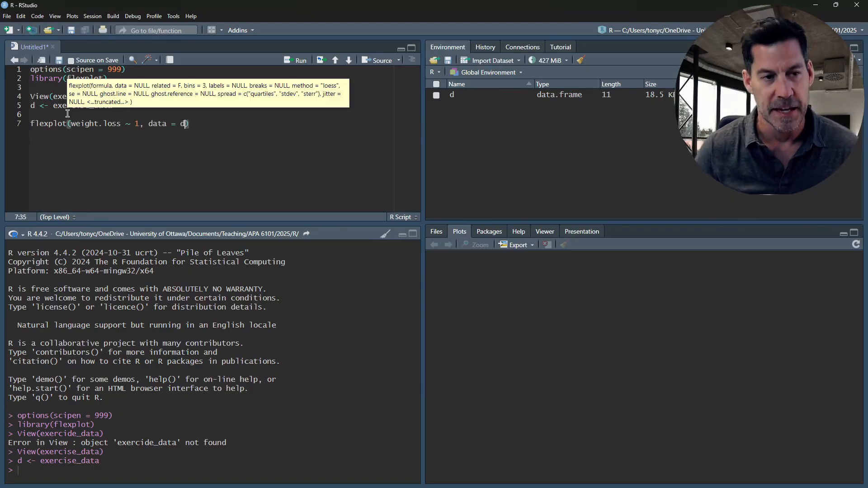
left_click(196, 121)
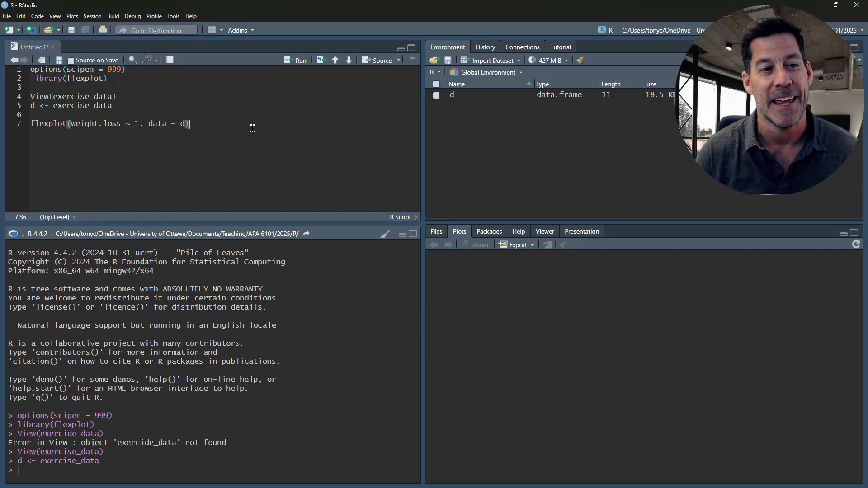
key("ctrl+Return")
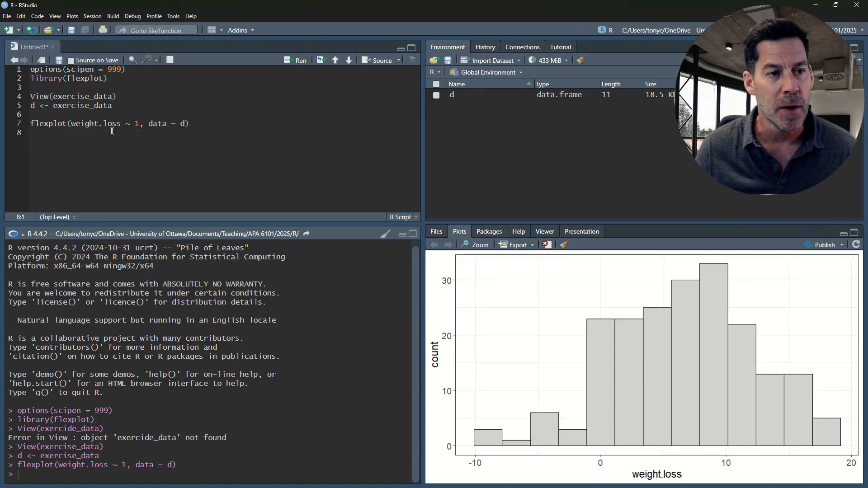
- Duplicate the weight loss plot line onto line 8, replace its variable with therapy.type, and run it to plot the therapy types
left_click_drag(190, 124, 25, 131)
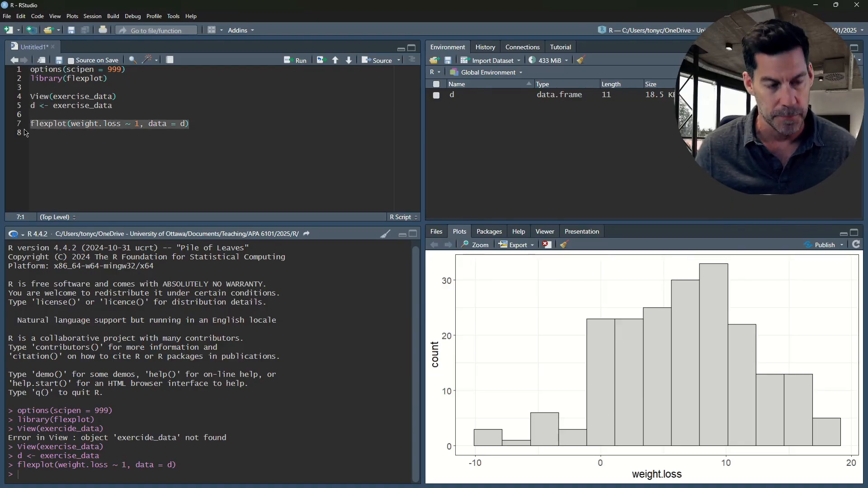
key("ctrl+c")
left_click(25, 133)
key("ctrl+v")
left_click(108, 133)
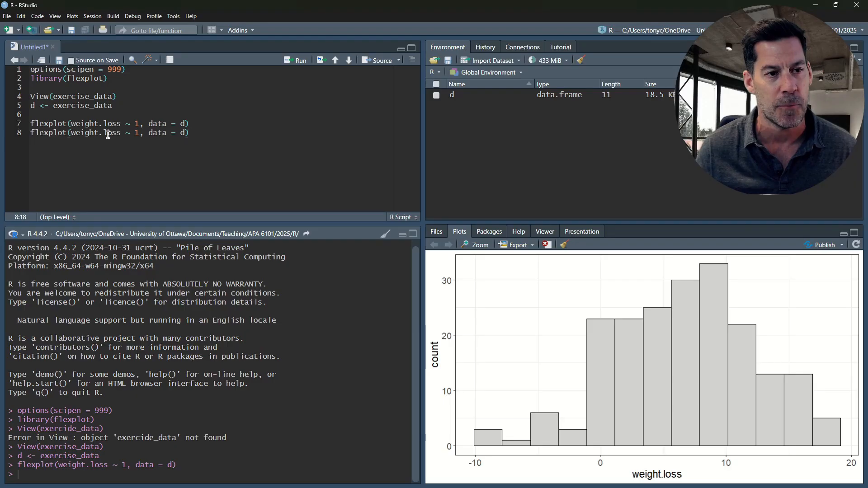
double_click(108, 133)
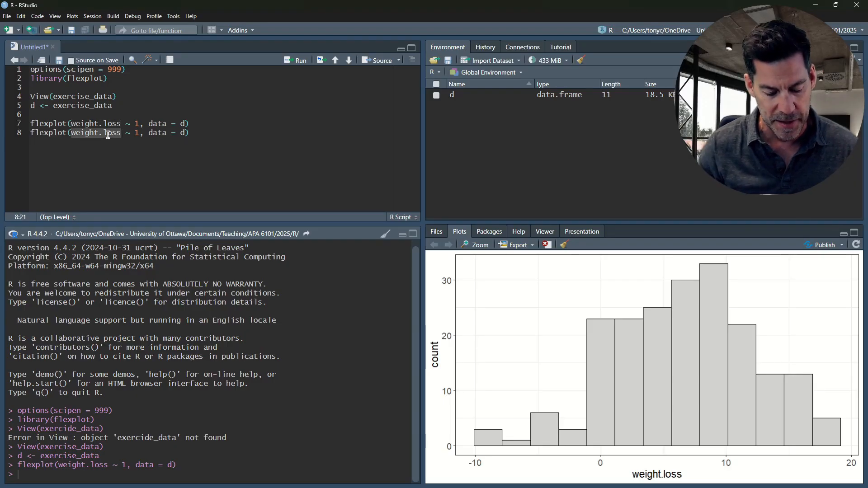
type("thera")
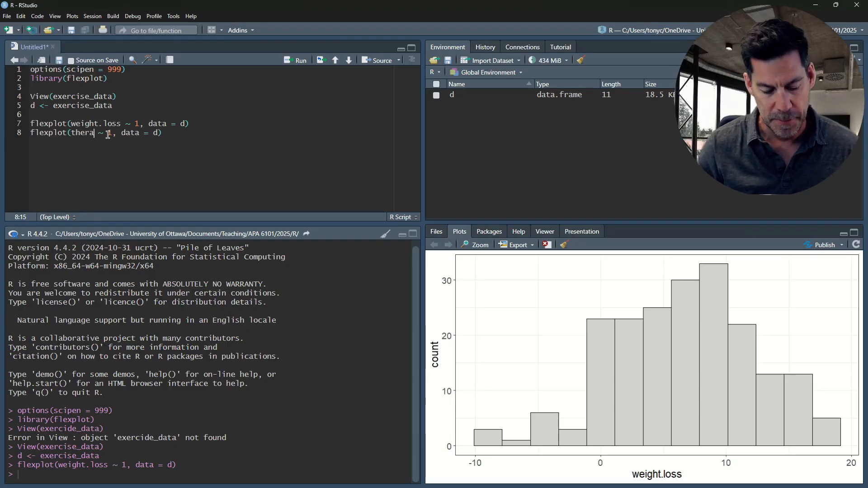
type("py.type")
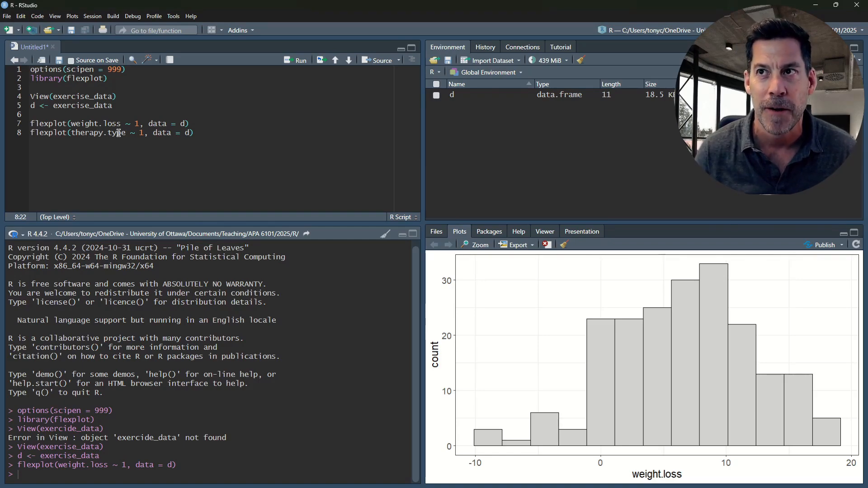
left_click(203, 135)
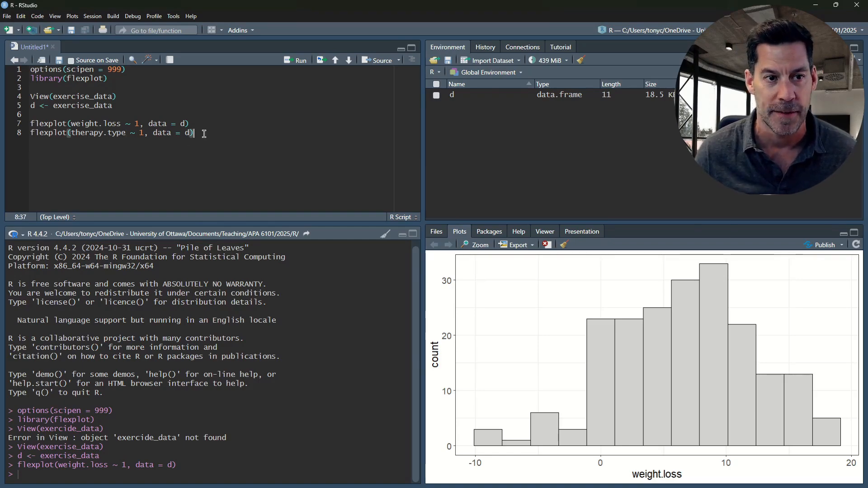
key("ctrl+Return")
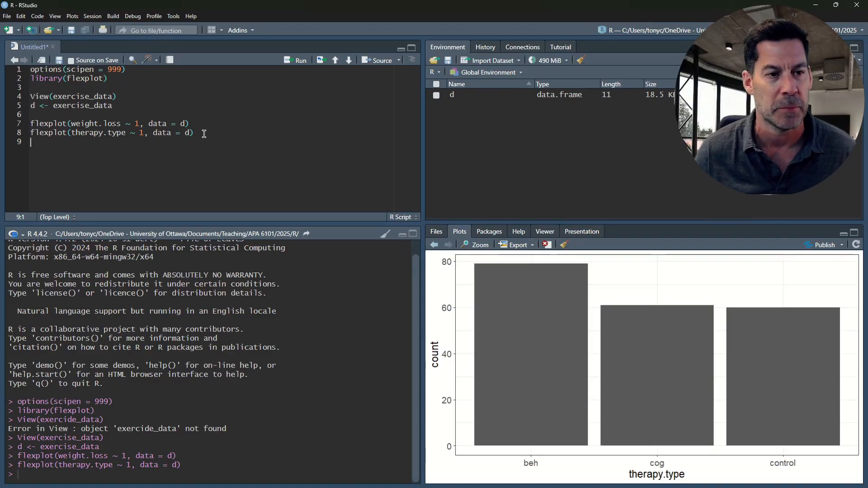
- Add flexplot(weight.loss ~ therapy.type, data = d) on line 9 and run it to plot weight loss by therapy type
left_click_drag(203, 132, 29, 133)
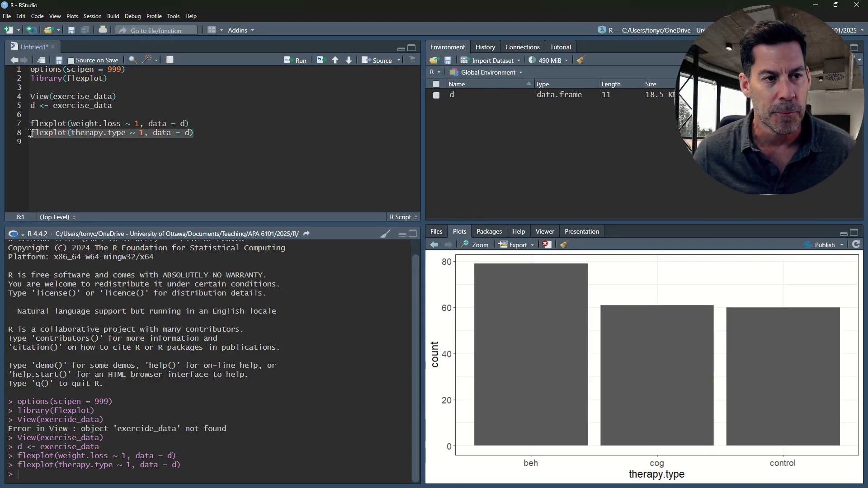
left_click(61, 142)
key("ctrl+v")
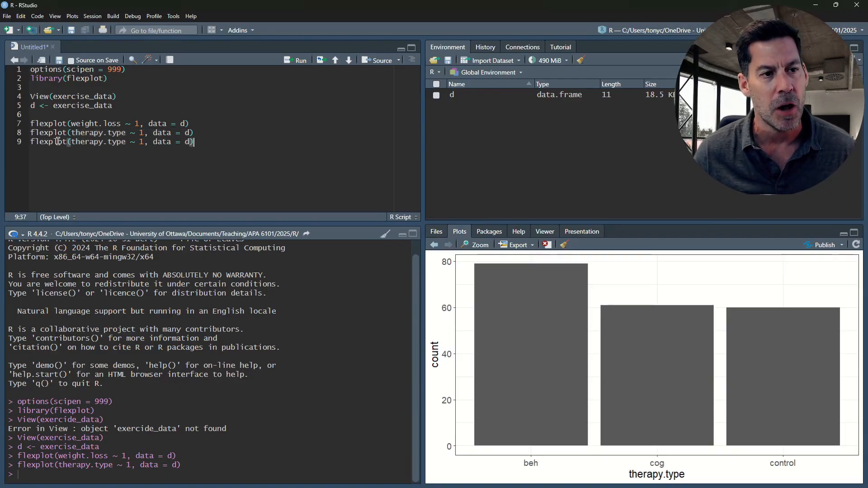
left_click(72, 143)
type("weight.lo")
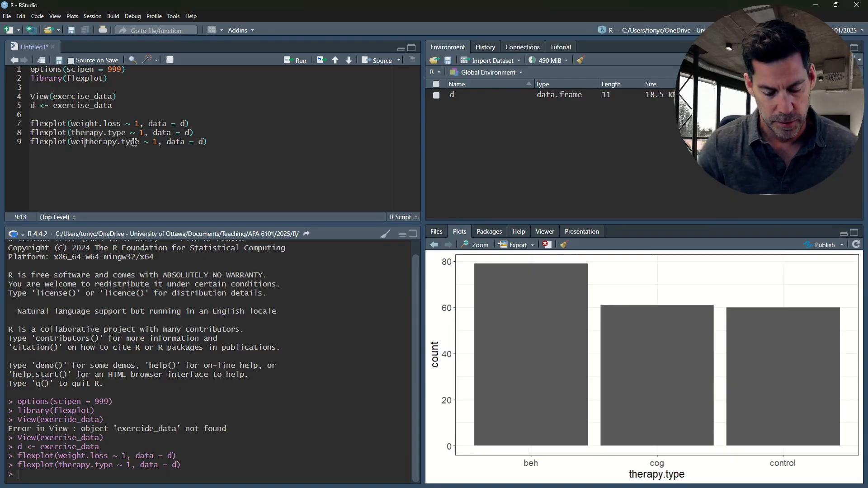
type("ss ~")
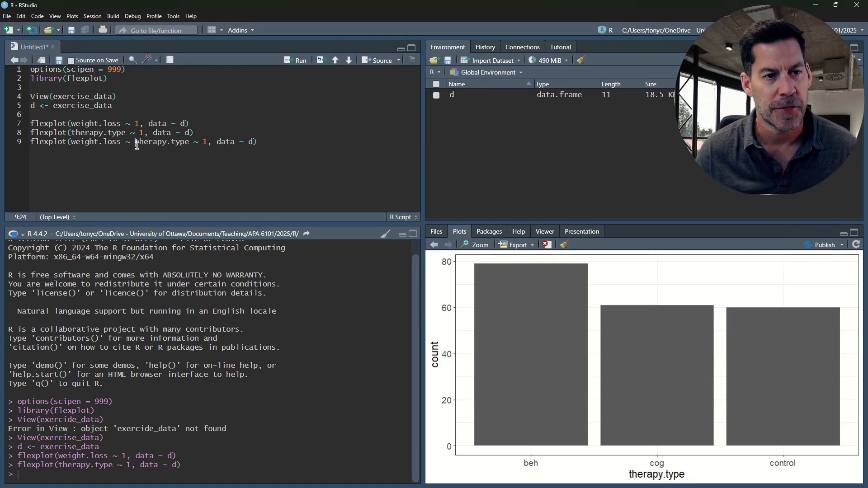
key("ctrl+Right")
key("ctrl+Right")
key("Delete")
key("Delete")
key("Delete")
key("Delete")
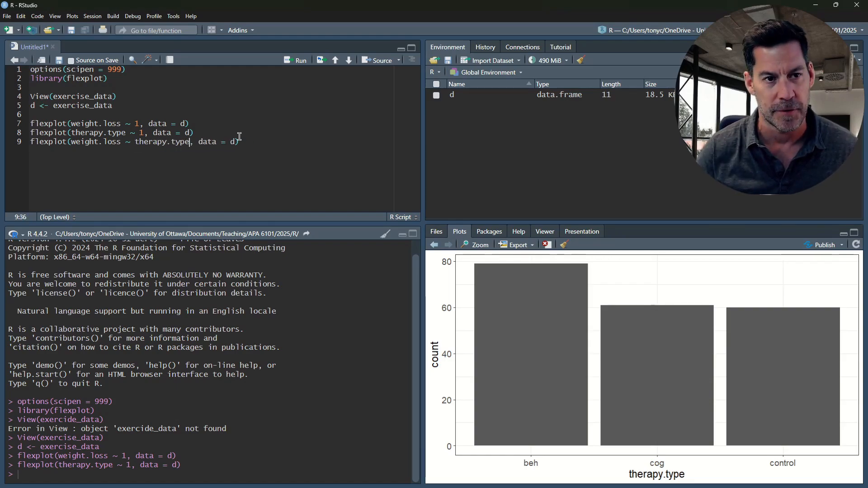
left_click(242, 141)
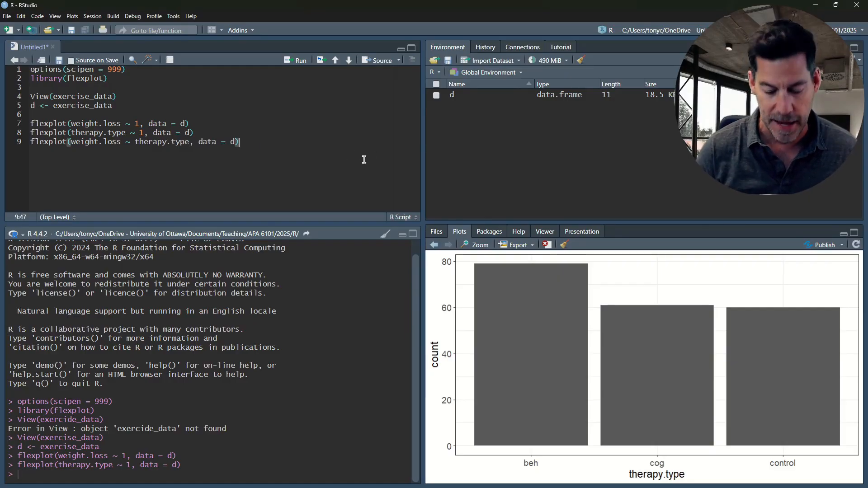
key("ctrl+Return")
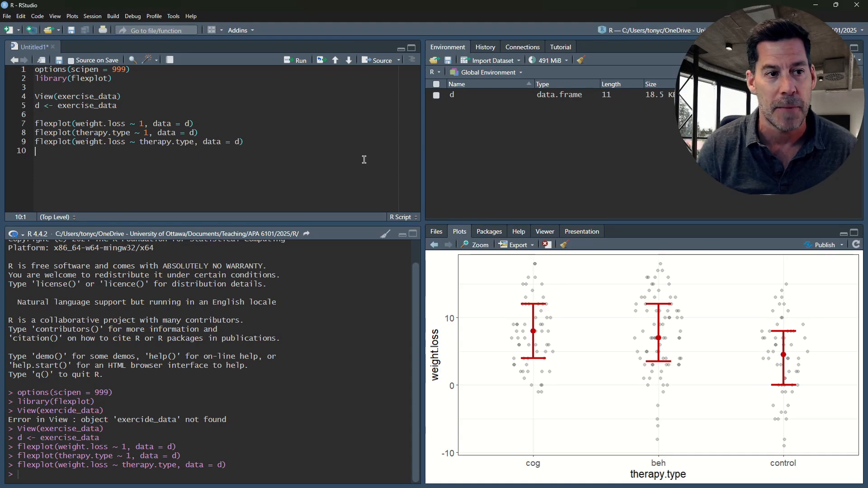
- Add m <- lm(weight.loss ~ therapy.type, data = d) on line 10 and run it to fit the linear model
type("m <-")
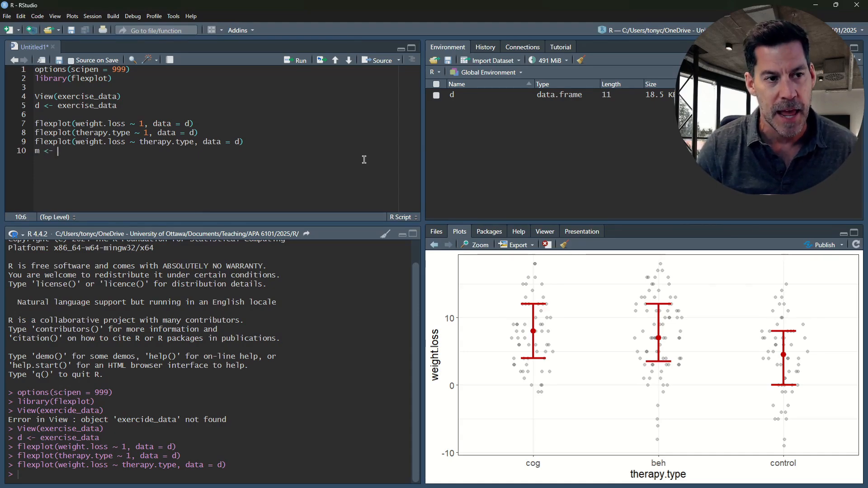
double_click(172, 142)
left_click_drag(244, 141, 72, 142)
left_click(77, 150)
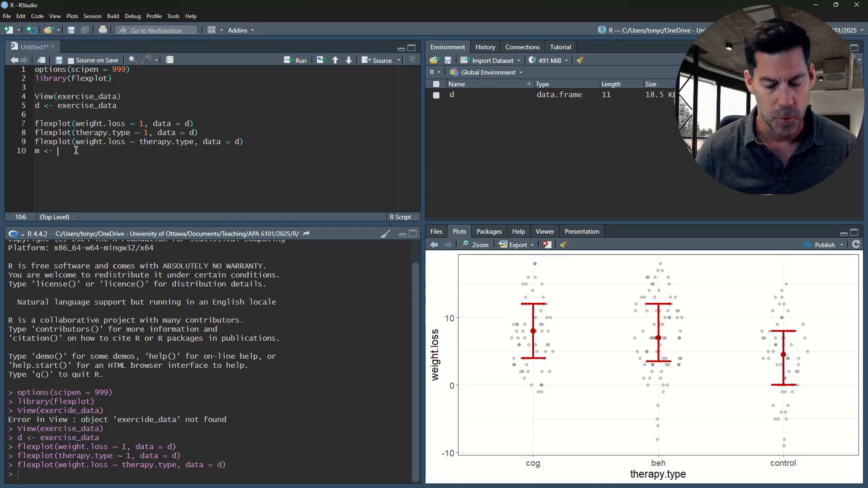
type("lm(")
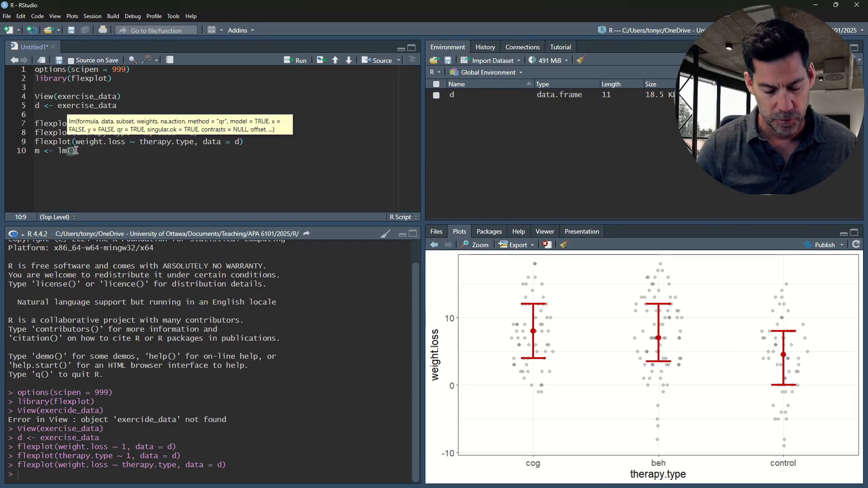
key("ctrl+v")
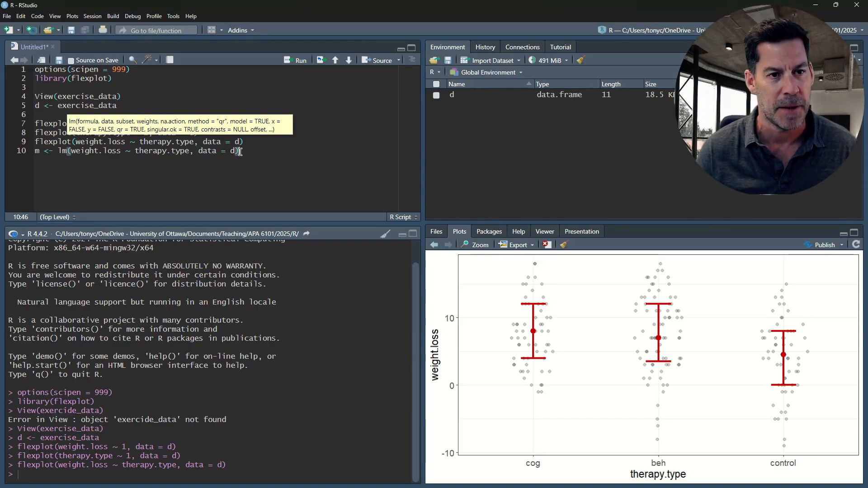
left_click(308, 158)
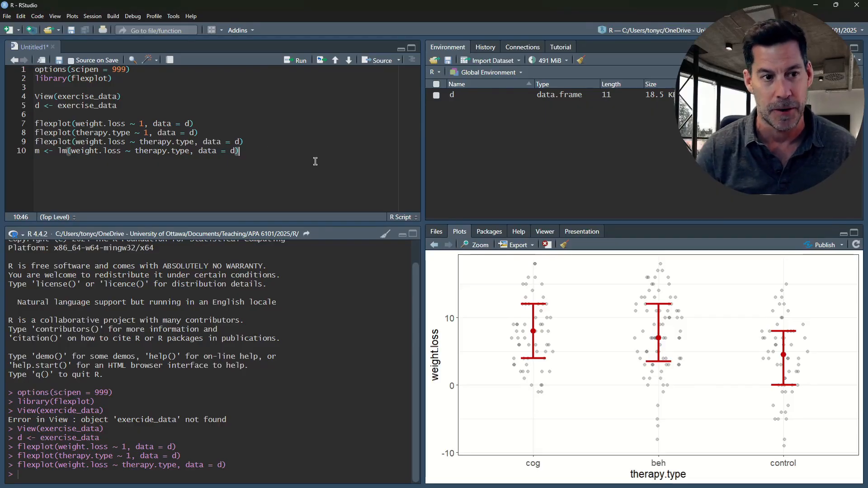
key("ctrl+Return")
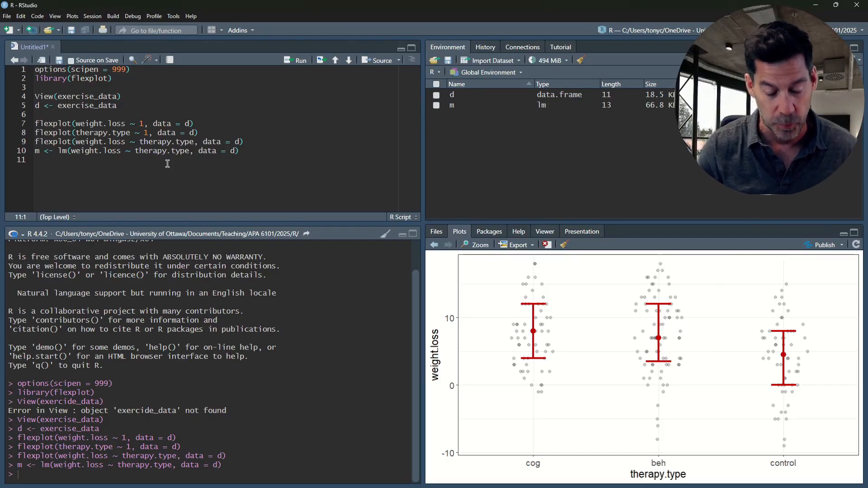
- Add visualize(m) on line 11, correcting any misspelling of the function name, and run it to plot the model and its residuals
type("i")
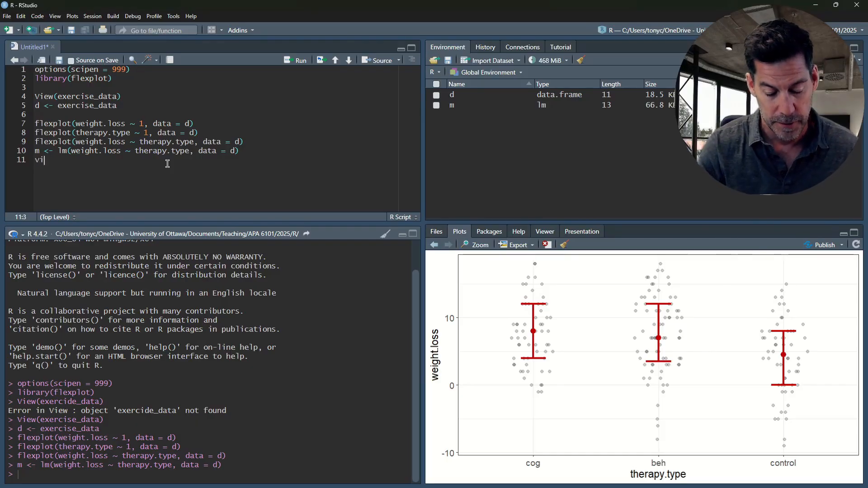
type("sulaize(m")
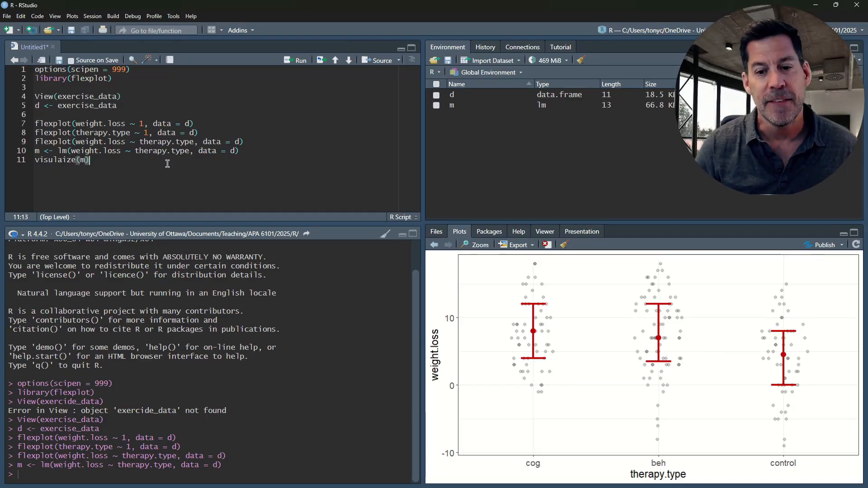
key("ctrl+Return")
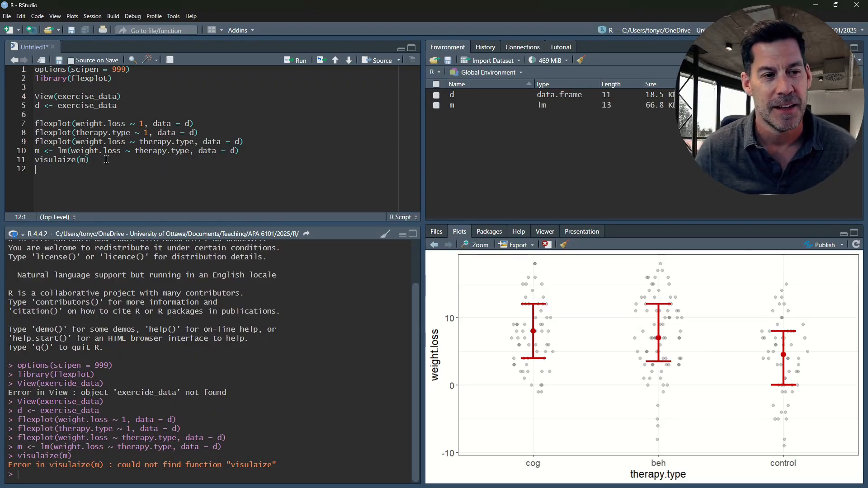
left_click(62, 160)
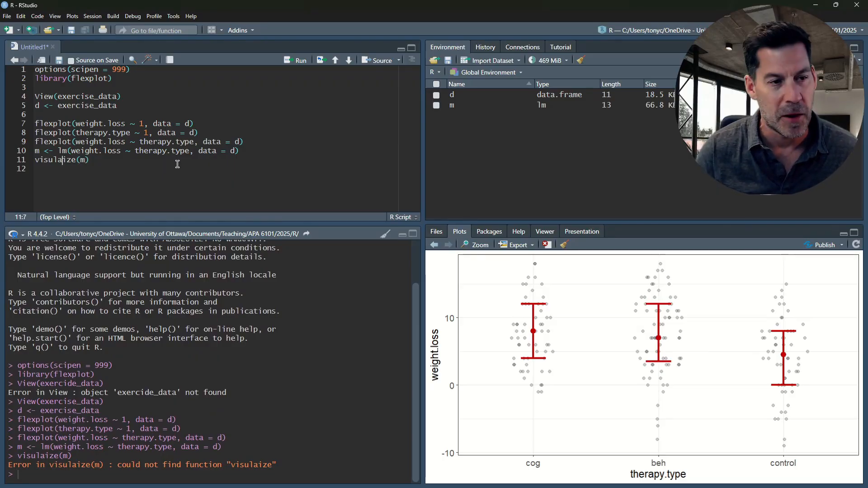
key("BackSpace")
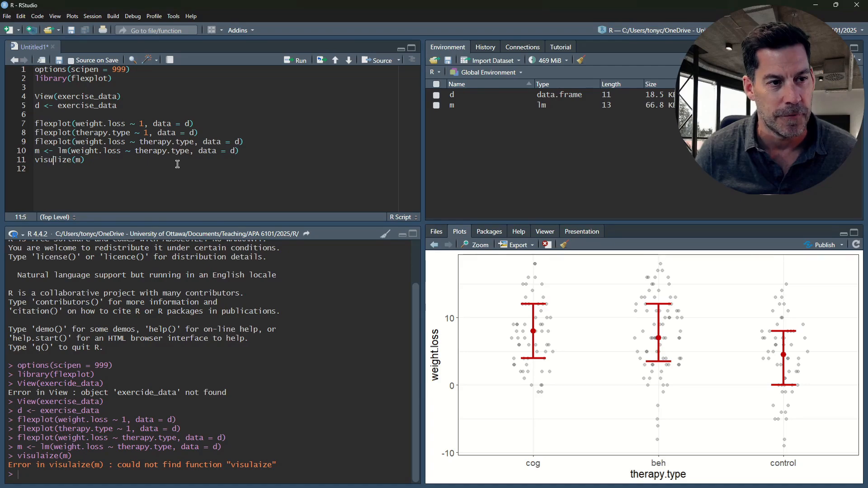
type("a")
key("Right")
key("Right")
key("Right")
key("End")
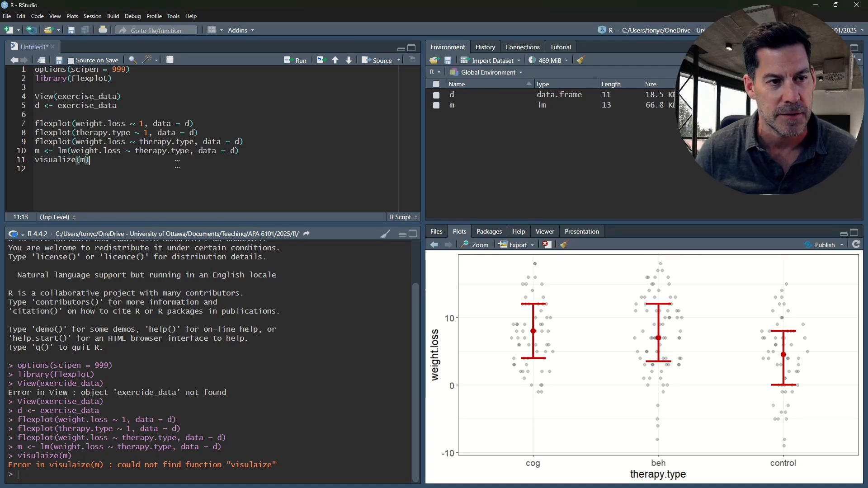
key("ctrl+Return")
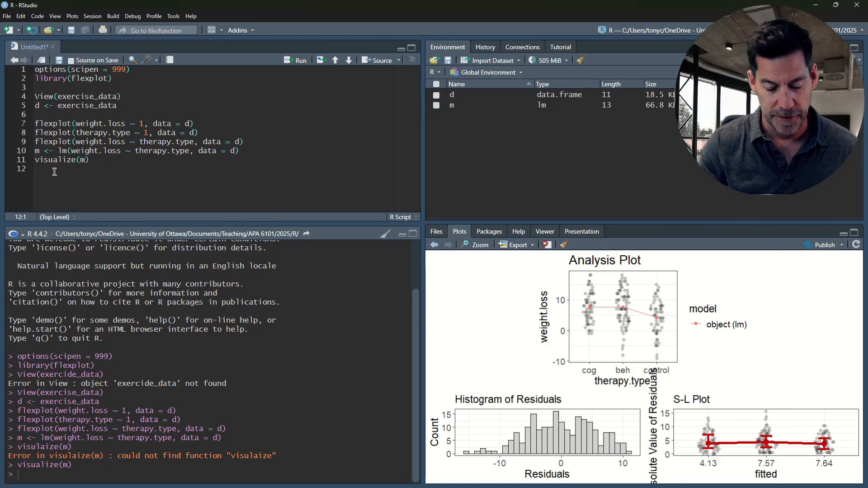
- Add summary(m) on line 12 and run it to print the model's summary
type("summary(")
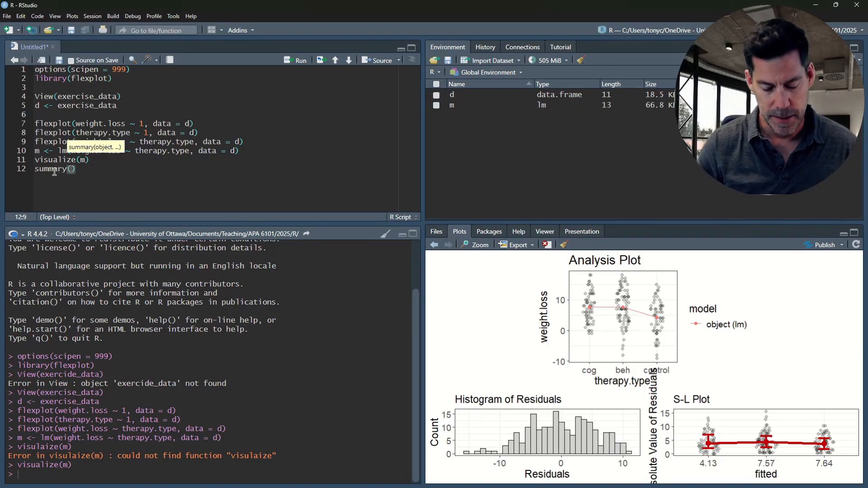
type("m")
key("ctrl+Return")
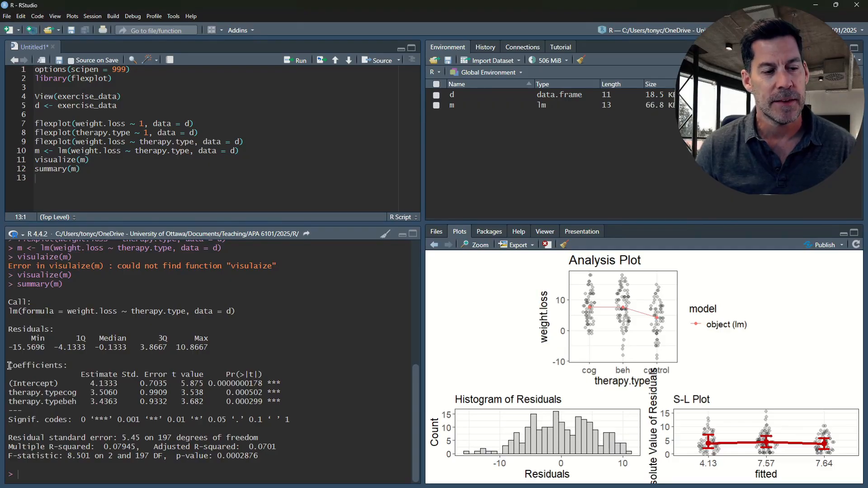
- Examine the summary's coefficients table: the intercept's estimate and p-value, and the therapy.typecog and therapy.typebeh estimates
left_click_drag(8, 366, 65, 366)
left_click_drag(9, 383, 64, 377)
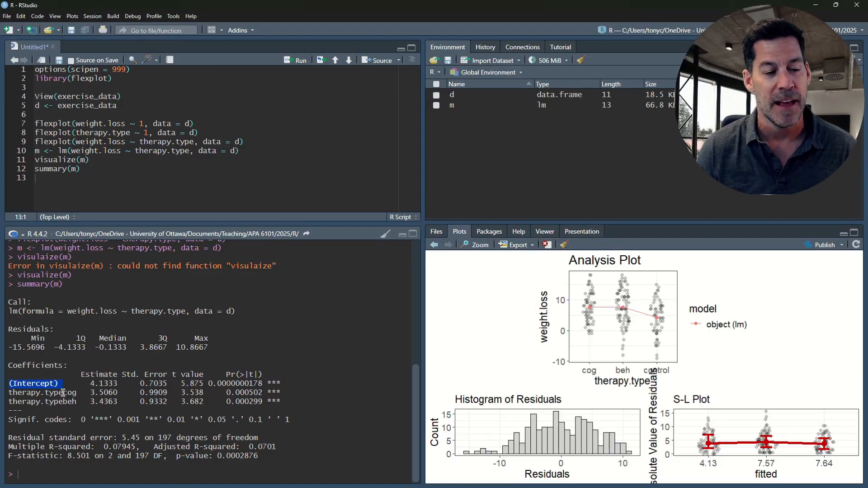
mouse_move(77, 394)
left_mouse_down()
mouse_move(62, 394)
mouse_move(77, 402)
left_mouse_up()
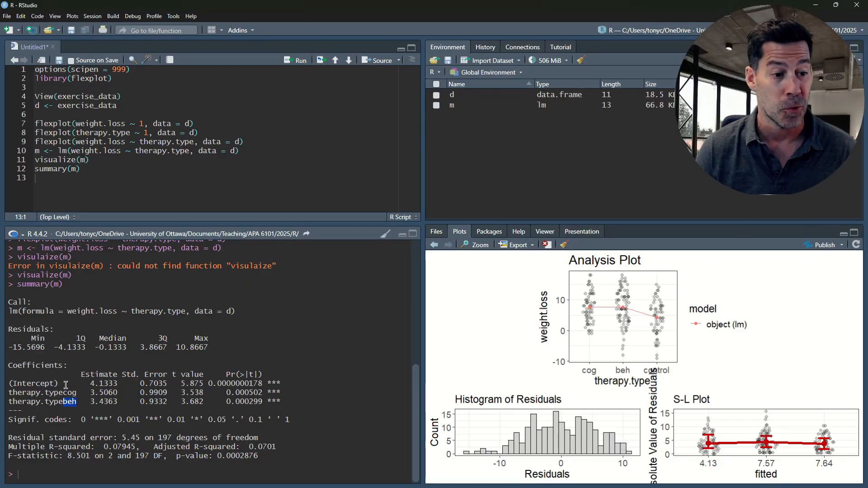
left_click_drag(63, 384, 9, 384)
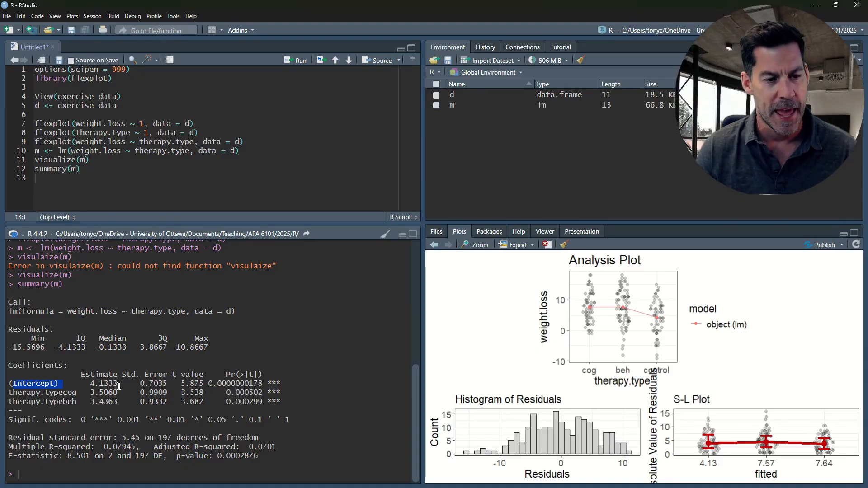
mouse_move(119, 386)
left_mouse_down()
mouse_move(87, 386)
mouse_move(134, 384)
left_mouse_up()
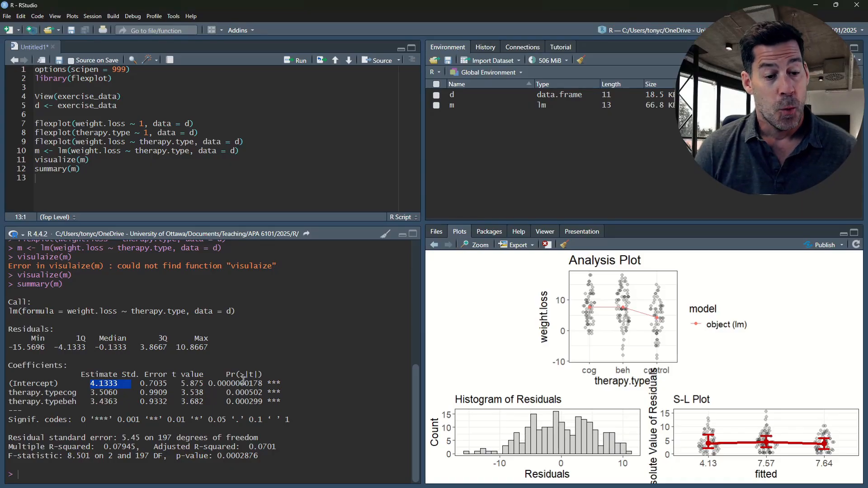
left_click_drag(267, 383, 208, 383)
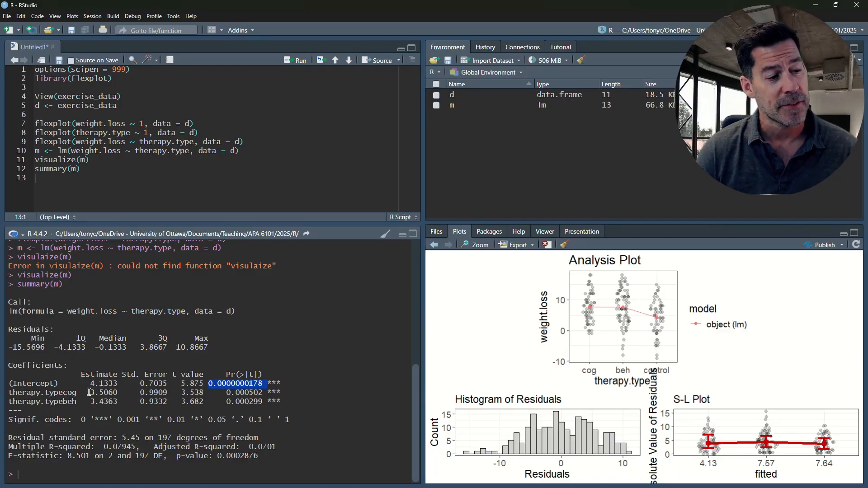
left_click_drag(90, 393, 116, 393)
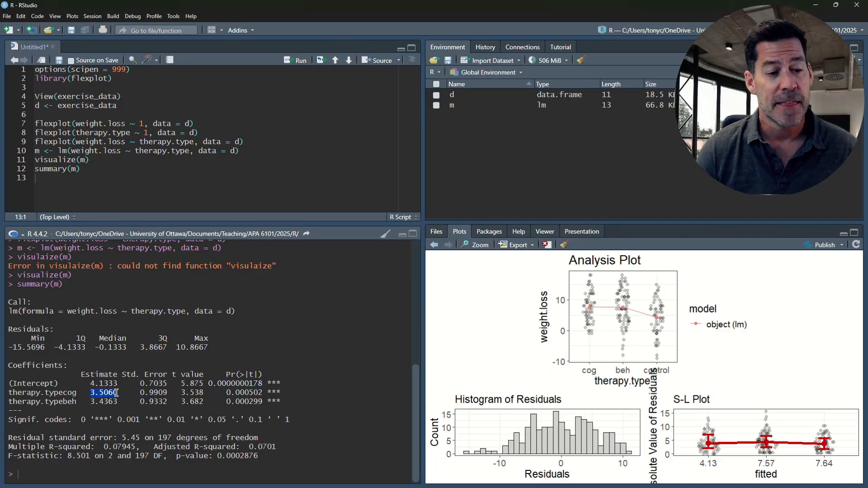
left_click_drag(68, 393, 113, 394)
left_click(90, 393)
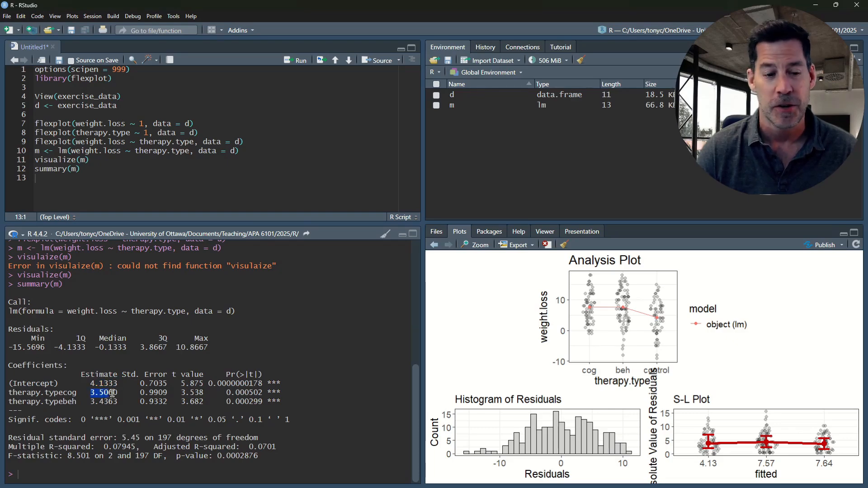
left_click(91, 402)
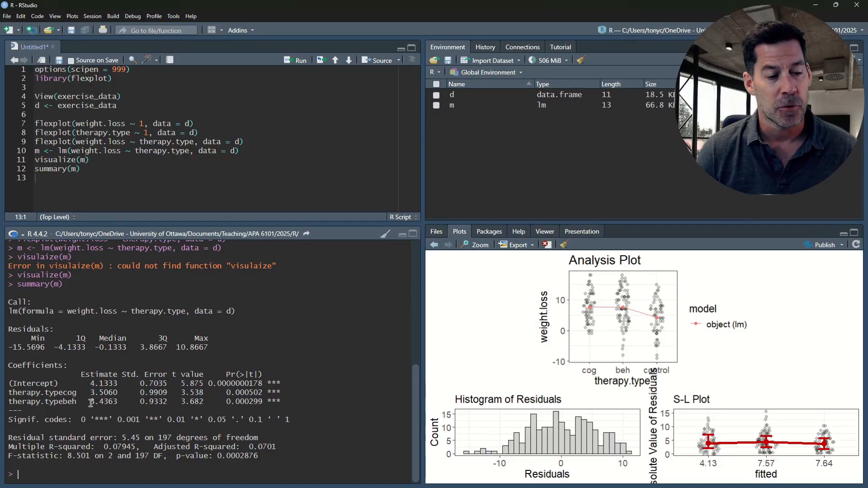
left_click_drag(98, 403, 112, 403)
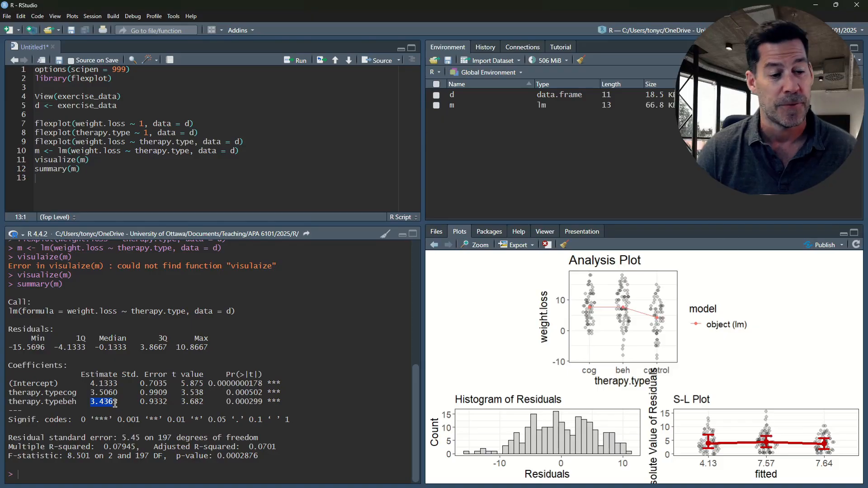
left_click(263, 402)
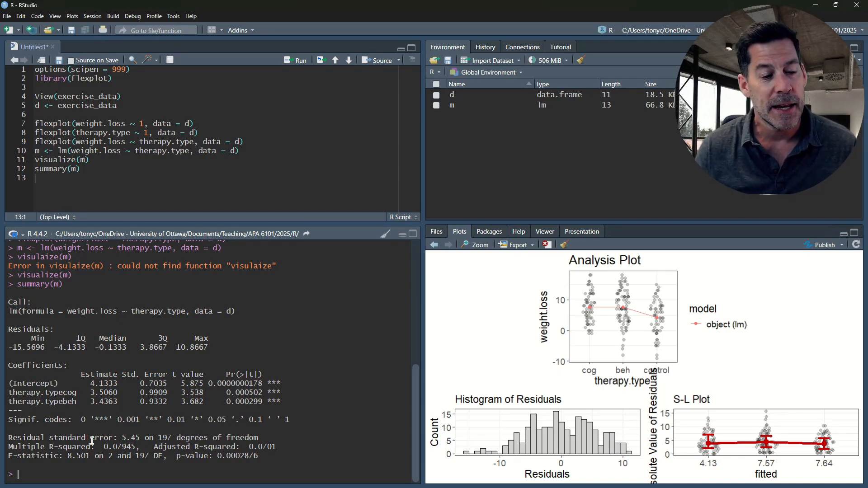
- Examine the overall fit lines closing the model summary, focusing on the F-statistic, its degrees of freedom and its p-value
left_click_drag(8, 438, 265, 458)
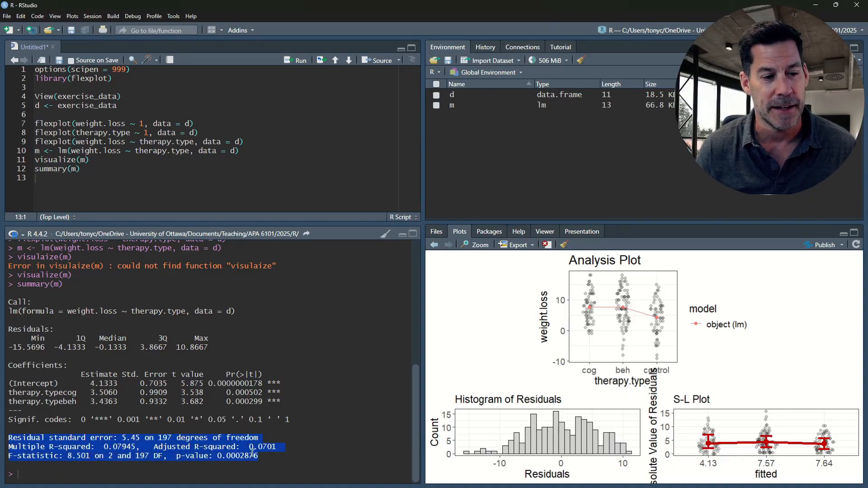
left_click(9, 457)
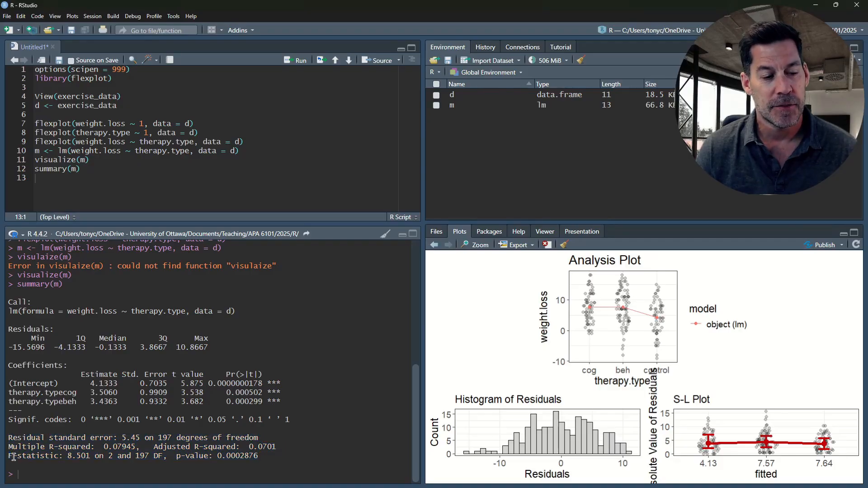
left_click_drag(14, 457, 262, 454)
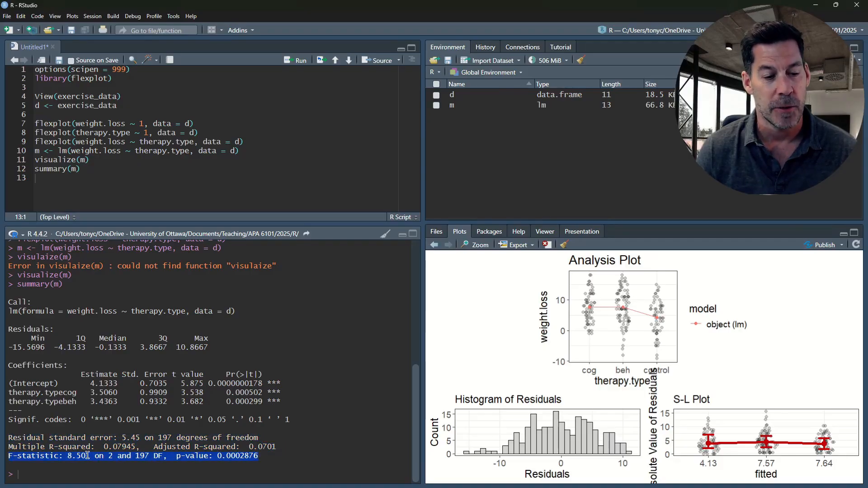
left_click(68, 457)
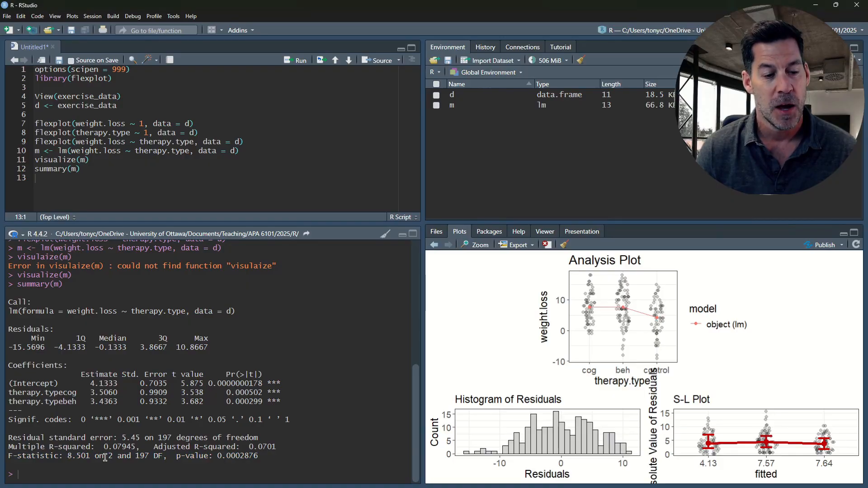
left_click_drag(135, 456, 263, 455)
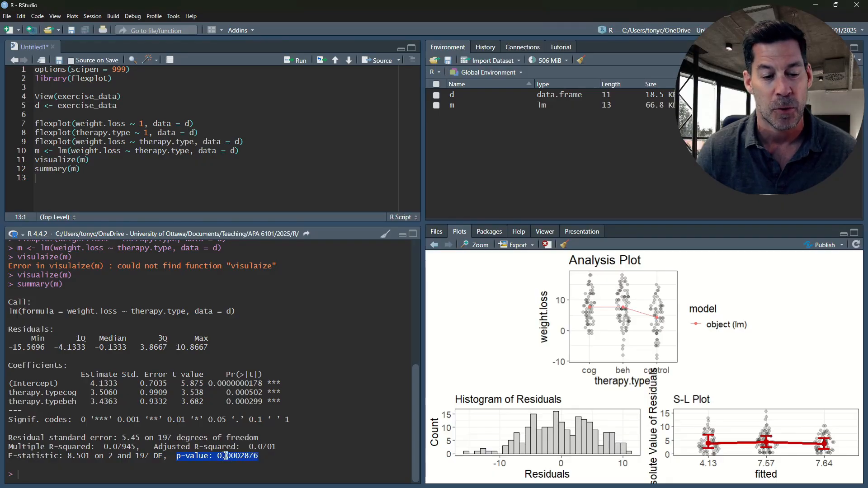
left_click(246, 456)
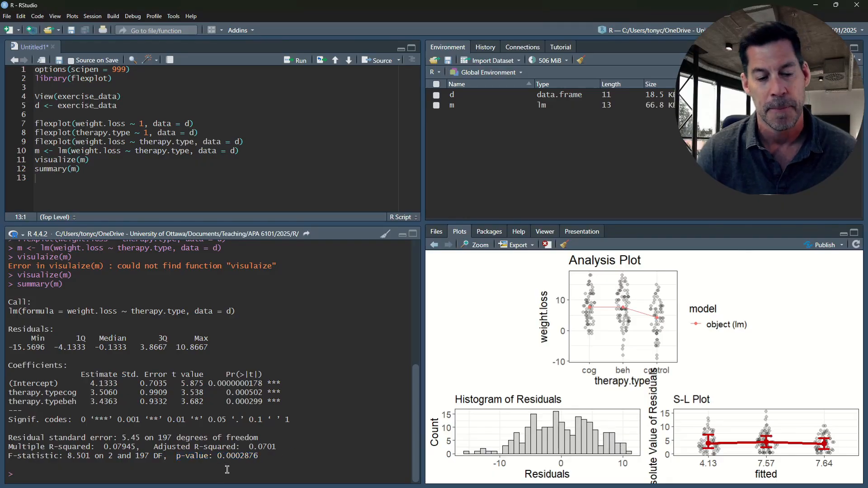
left_click_drag(261, 456, 7, 457)
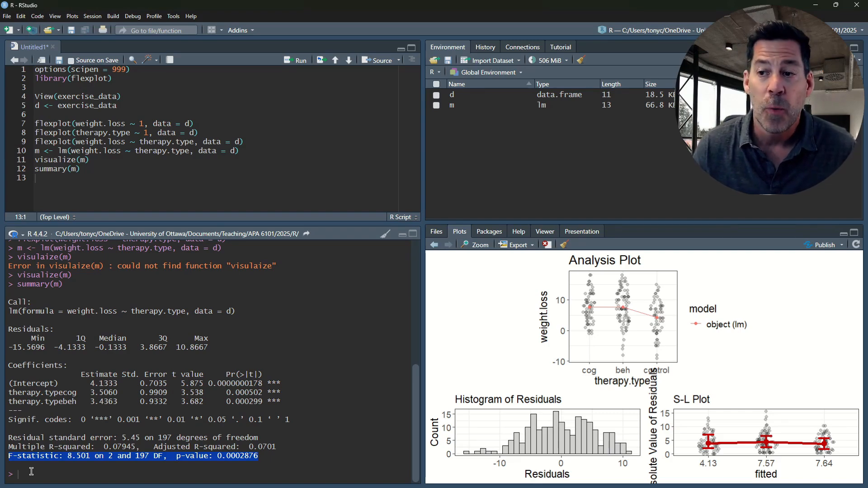
- Add anova(m) on line 13 and run it to print the model's analysis of variance table
left_click(64, 178)
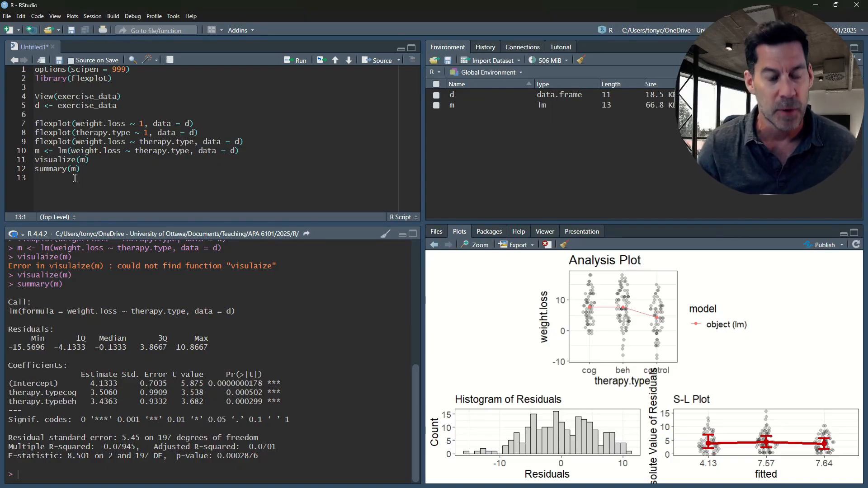
type("an")
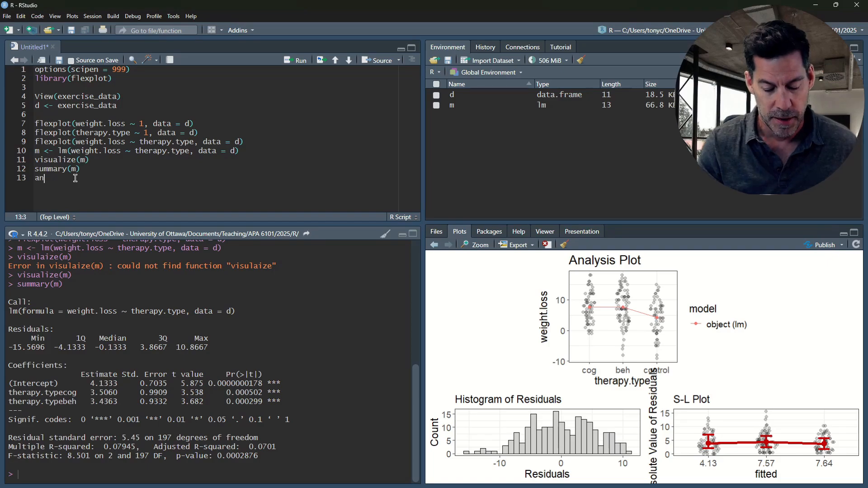
type("ova(m")
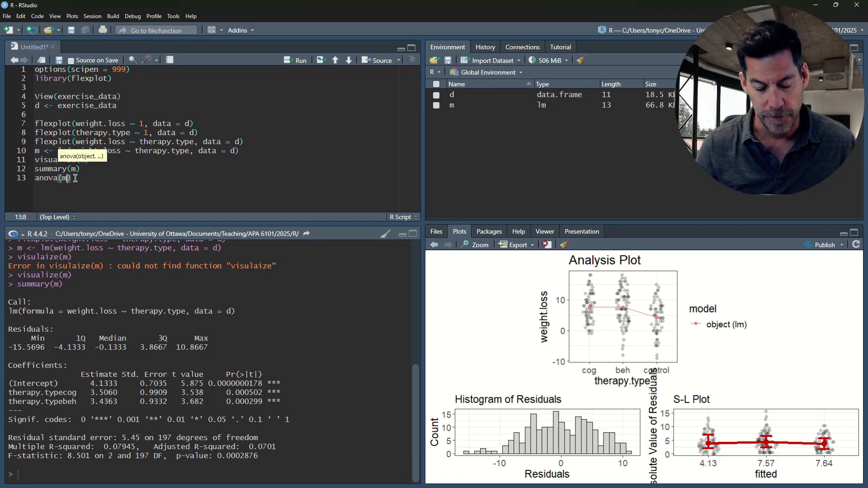
key("ctrl+Return")
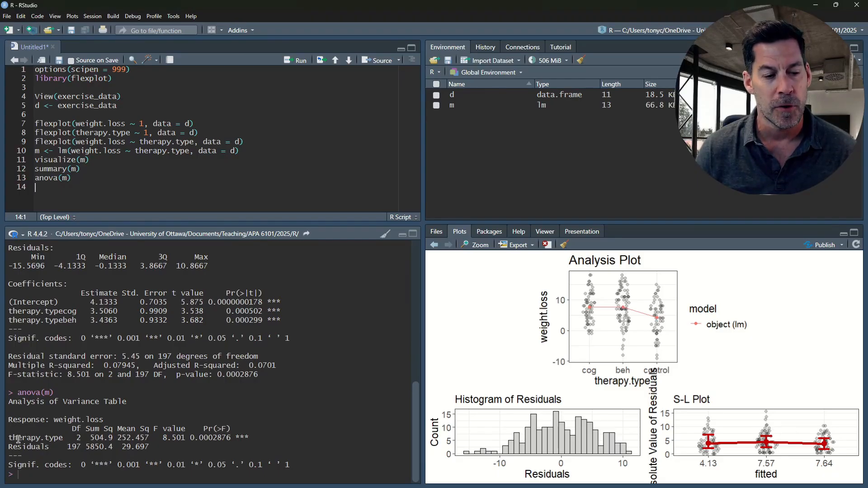
- Compare the therapy.type F value and p-value in the ANOVA table with the F-statistic and p-value in the model summary
left_click_drag(9, 438, 248, 438)
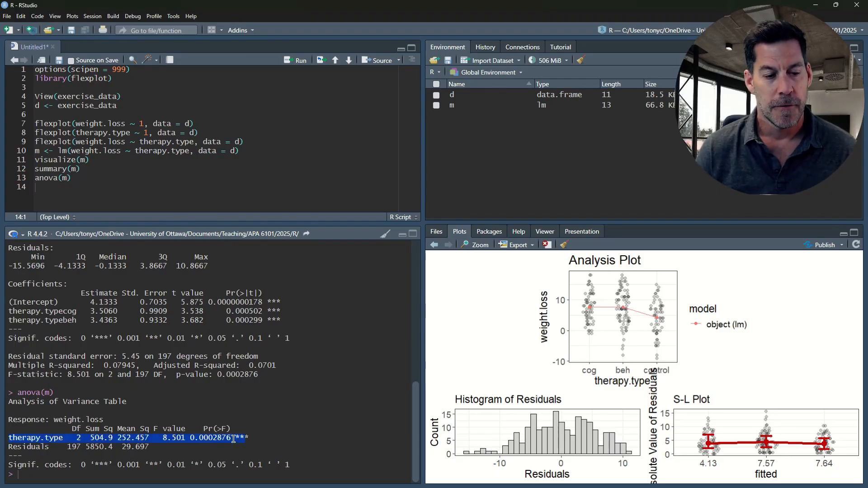
left_click(135, 438)
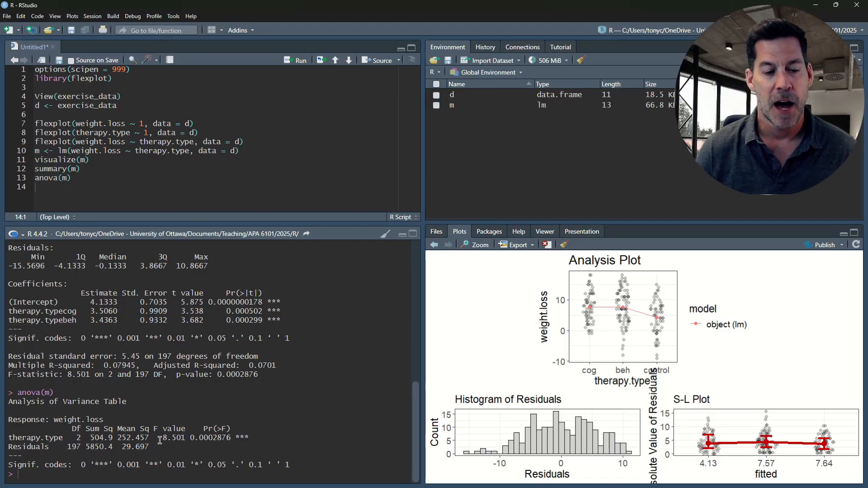
left_click_drag(159, 438, 186, 438)
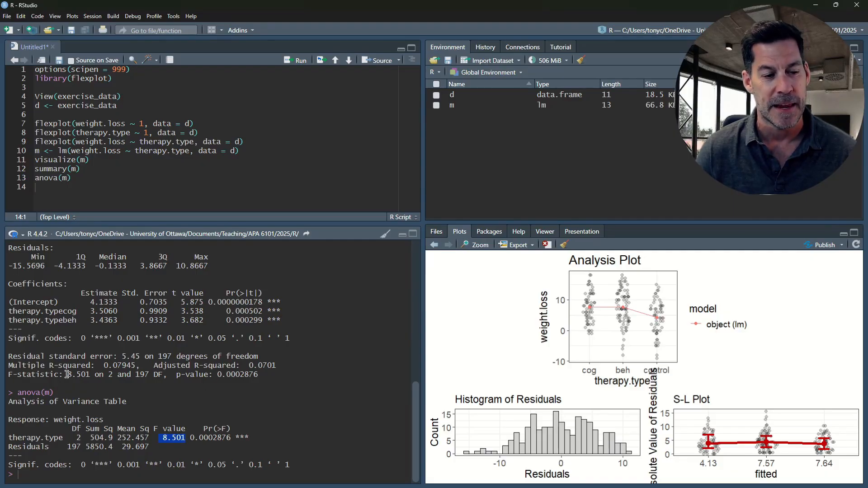
left_click_drag(67, 374, 89, 374)
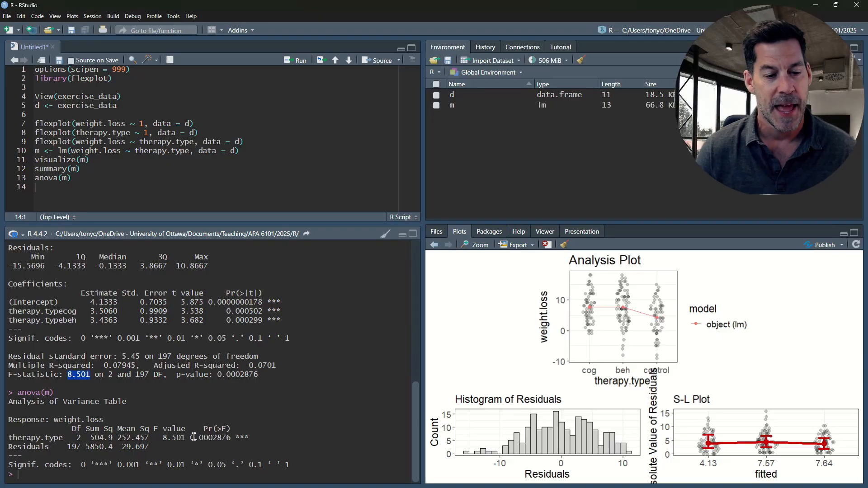
left_click_drag(195, 438, 231, 437)
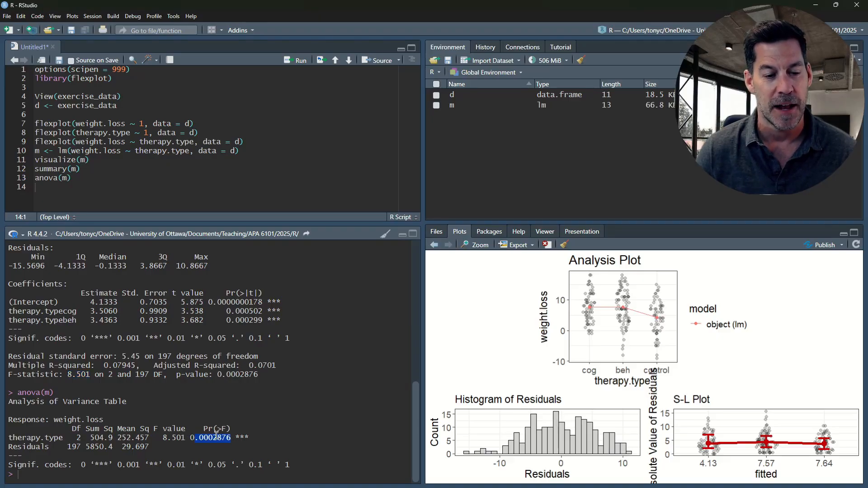
left_click(231, 437)
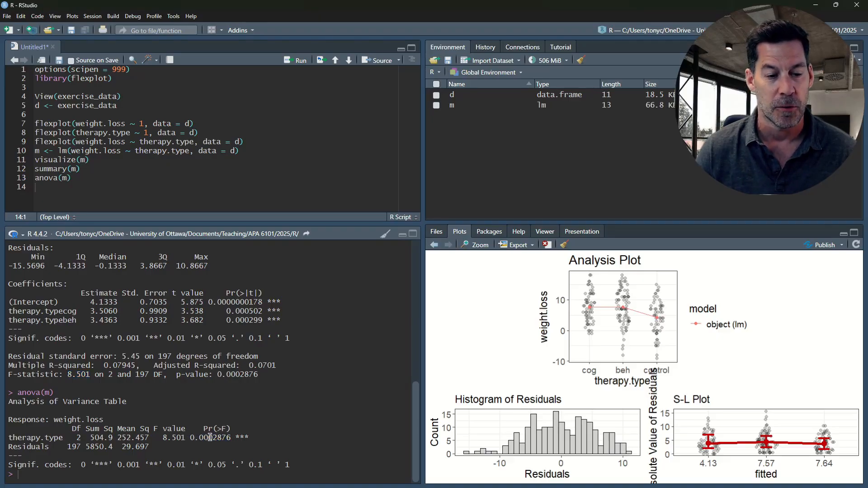
left_click_drag(222, 375, 258, 375)
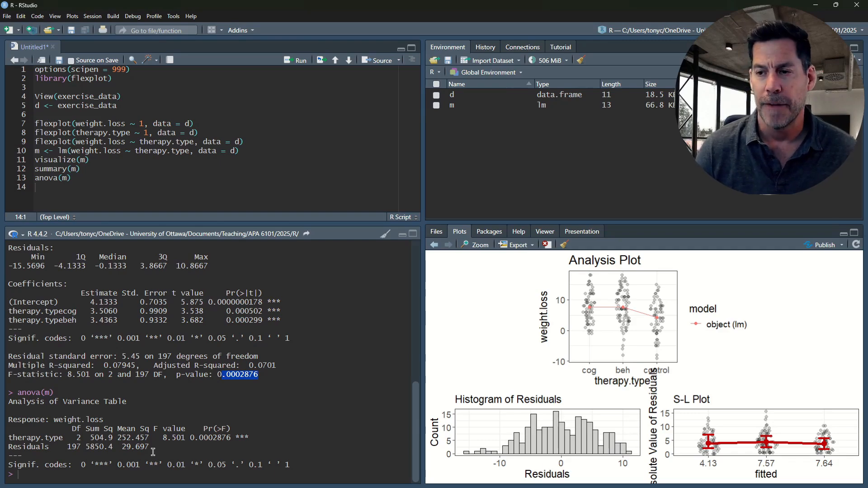
- Add estimates(m) on line 14 and run it to print the model's effect sizes, factor estimates and mean differences
left_click(86, 187)
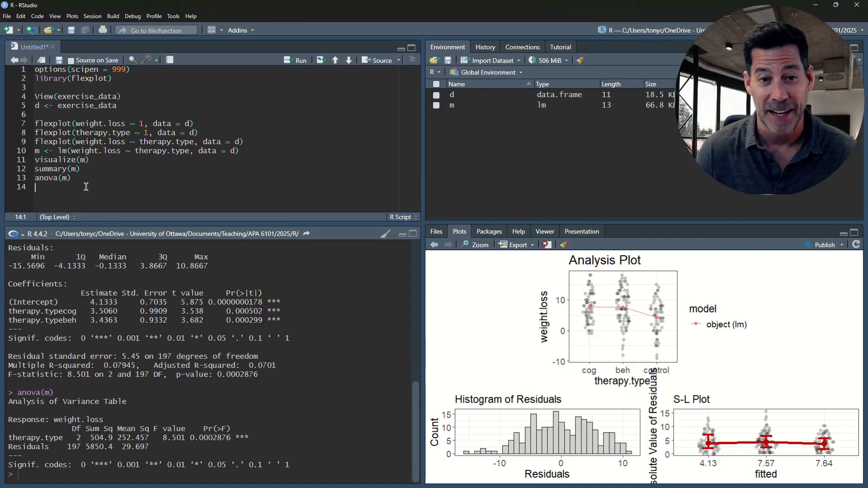
type("estima")
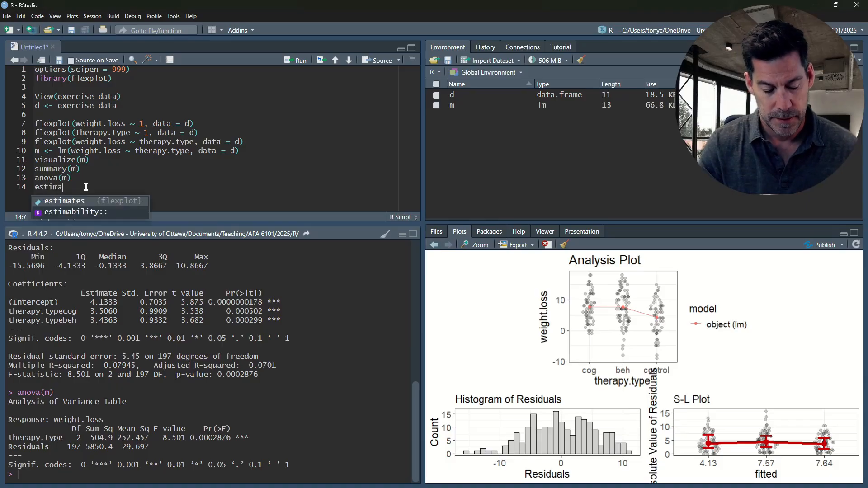
key("Tab")
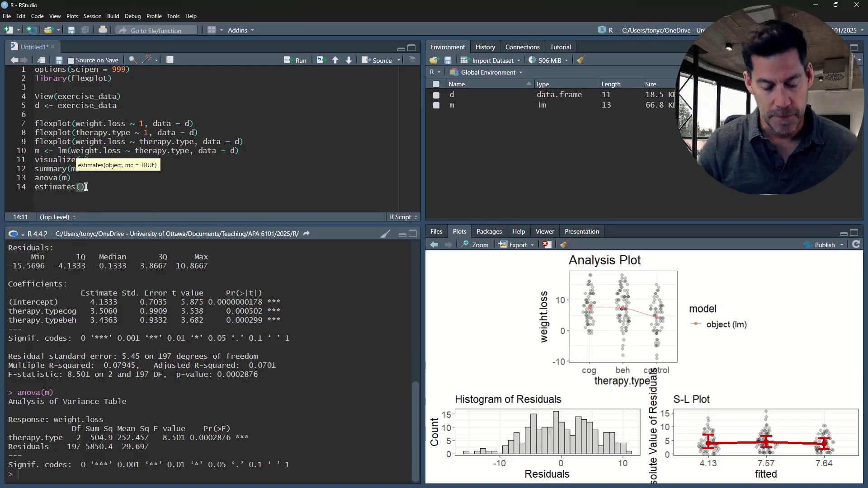
type("m")
key("ctrl+Return")
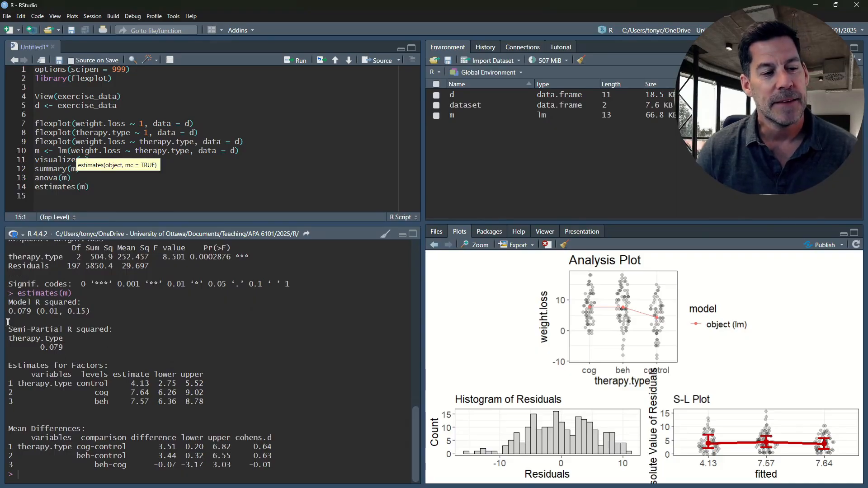
- Examine the Model R squared effect size and its confidence interval in the estimates output
left_click_drag(9, 301, 95, 312)
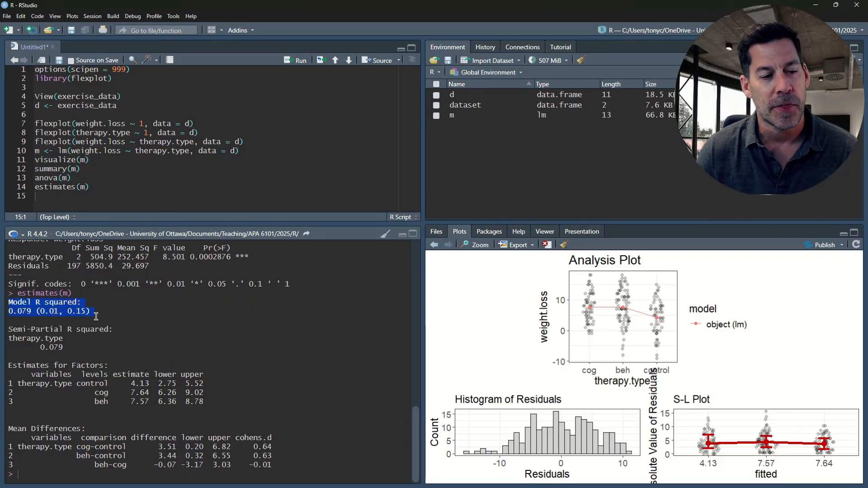
left_click(67, 312)
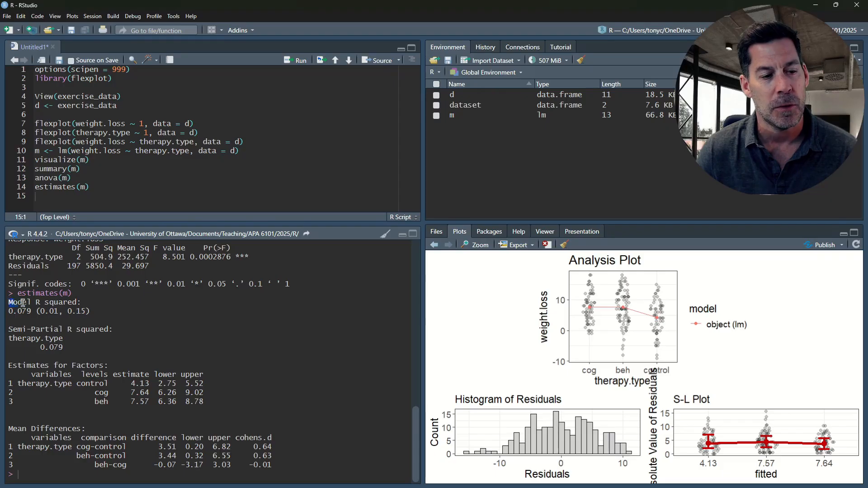
left_click_drag(8, 302, 93, 313)
left_click(44, 310)
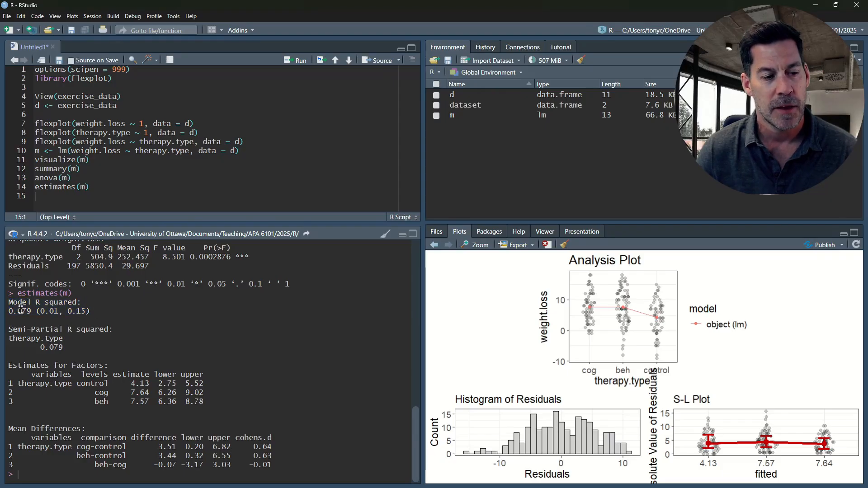
left_click_drag(18, 311, 30, 311)
left_click(32, 311)
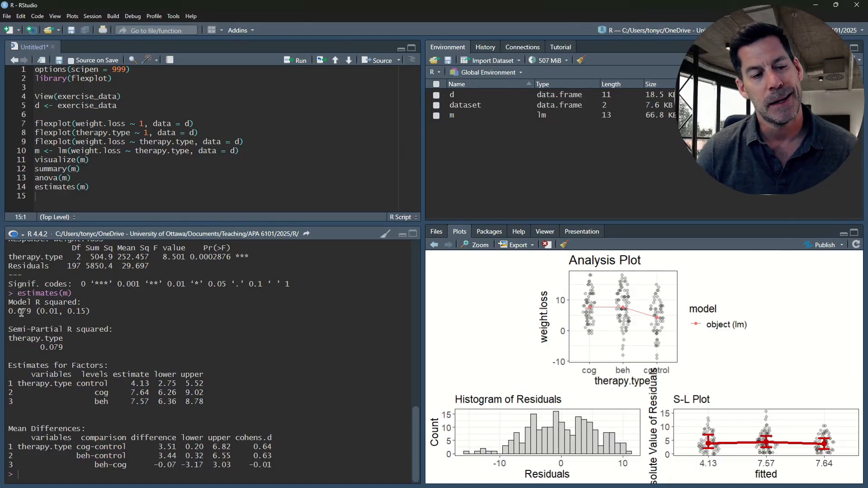
left_click_drag(21, 311, 31, 315)
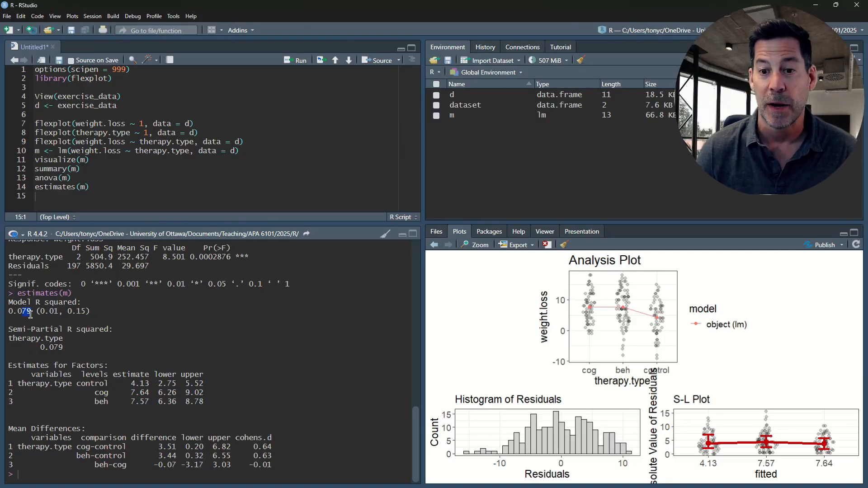
left_click(43, 337)
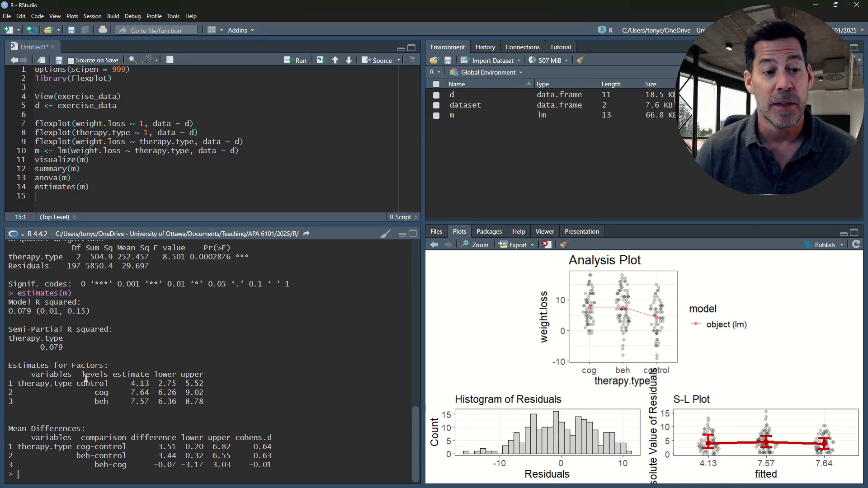
- Compare the estimated weight-loss means of the control, cog and beh groups under Estimates for Factors
left_click_drag(131, 385, 150, 384)
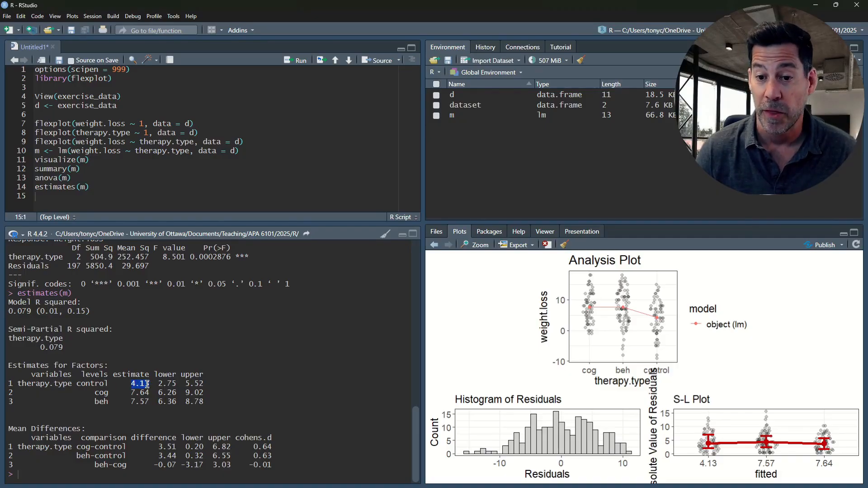
left_click_drag(131, 393, 150, 392)
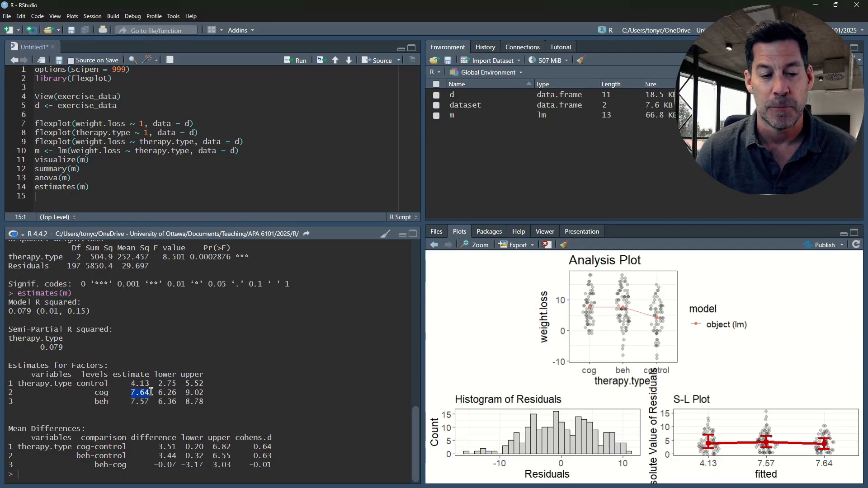
left_click_drag(130, 402, 150, 401)
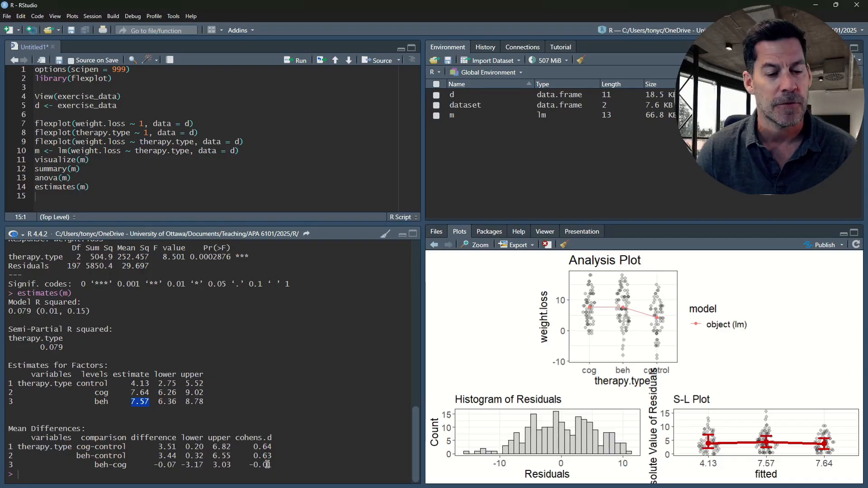
- Examine the Mean Differences table row by row, comparing the differences and Cohen's d for cog-control, beh-control and beh-cog
left_click_drag(271, 465, 250, 448)
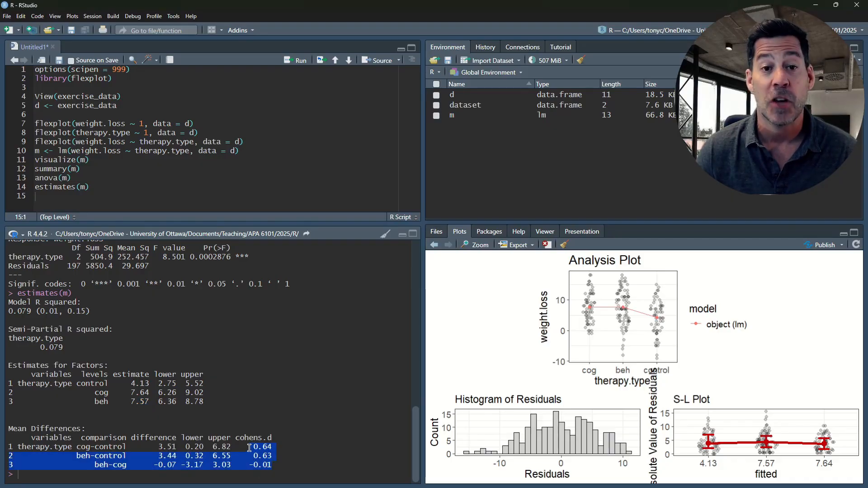
left_click(249, 449)
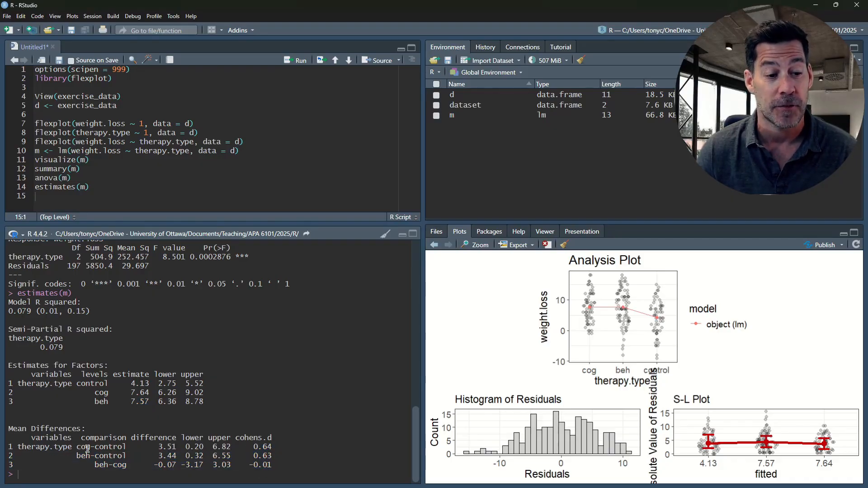
left_click_drag(275, 465, 83, 465)
left_click(268, 465)
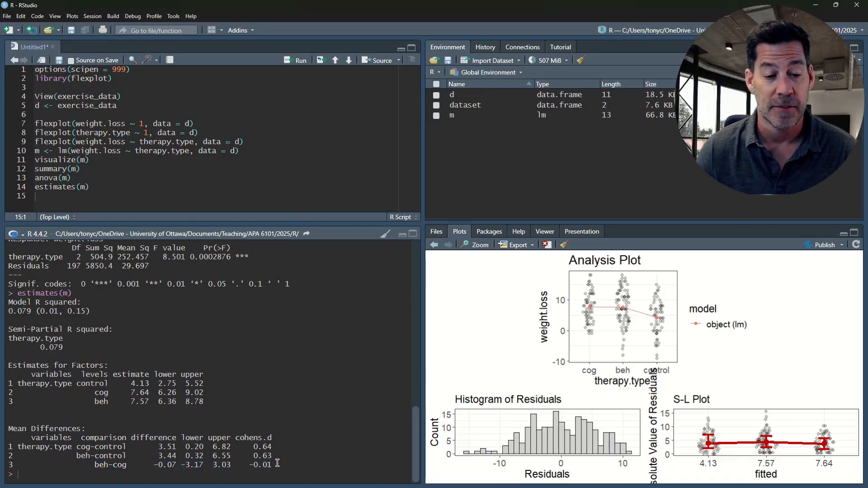
left_click_drag(277, 447, 76, 447)
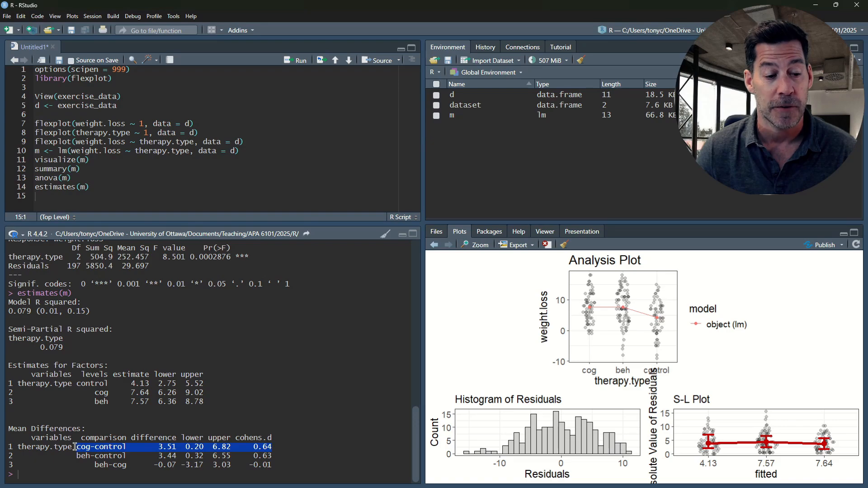
left_click(76, 455)
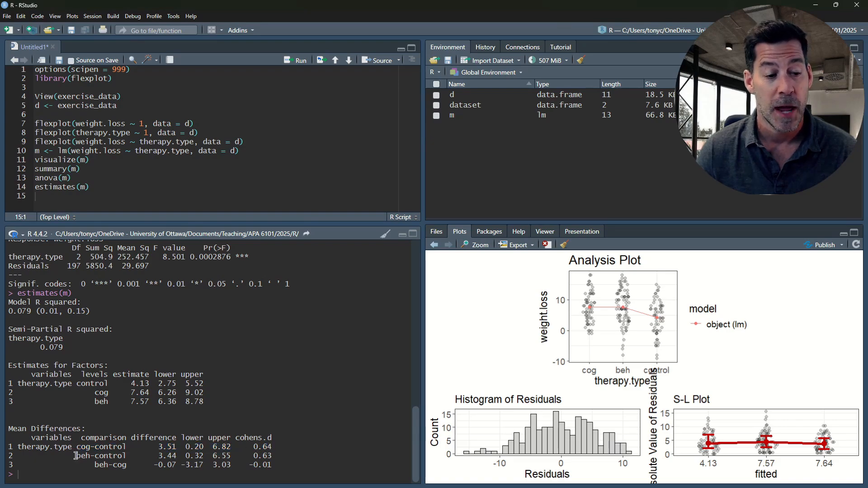
left_click_drag(76, 456, 277, 456)
left_click(277, 456)
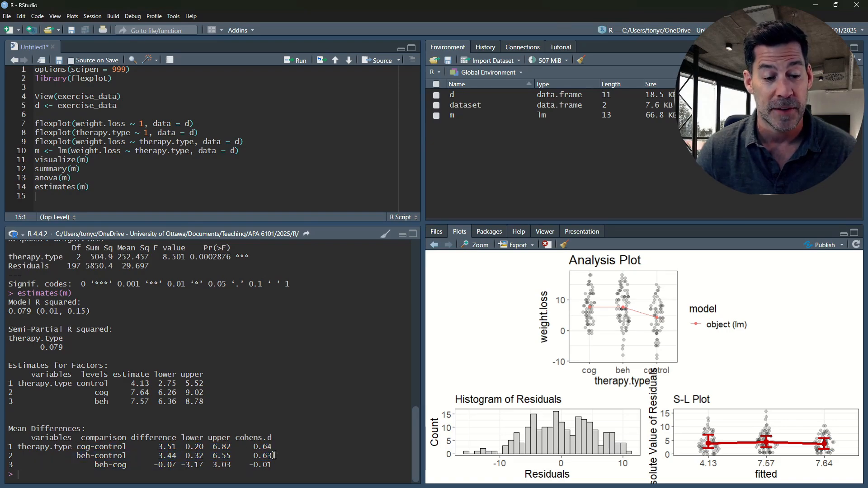
left_click_drag(95, 465, 275, 466)
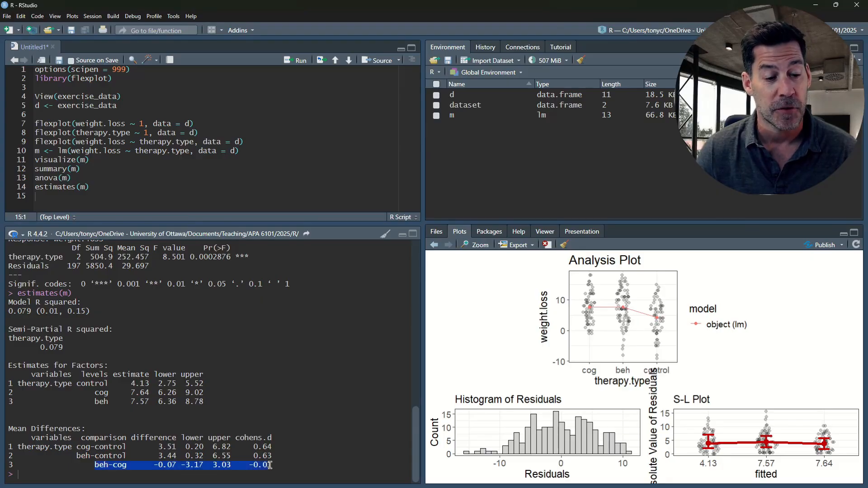
left_click(276, 465)
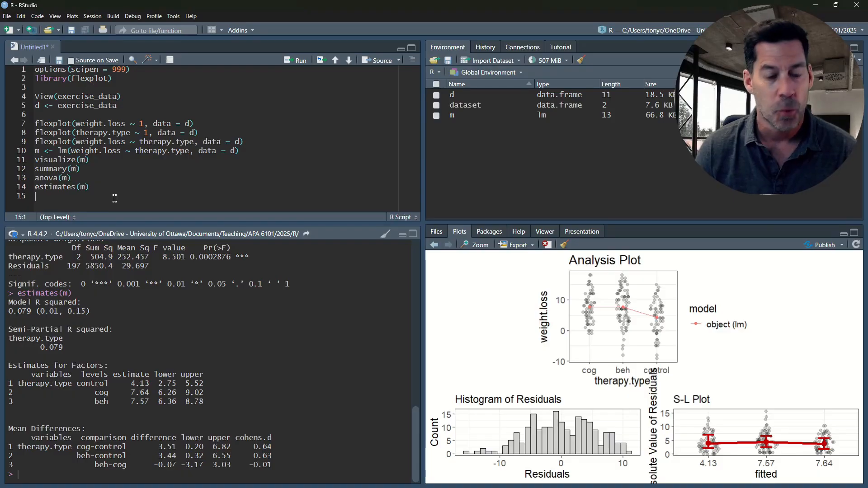
- Add library(emmeans) on line 15 of the script and run it to load the package
type("ibar")
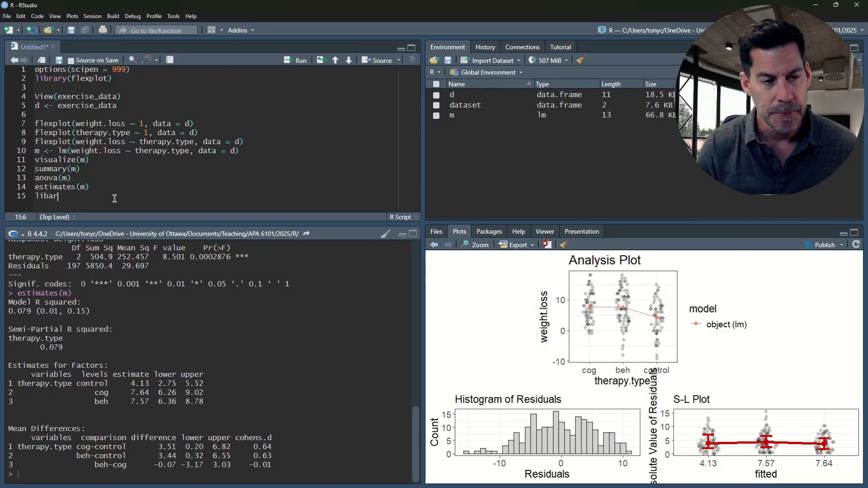
key("BackSpace")
key("BackSpace")
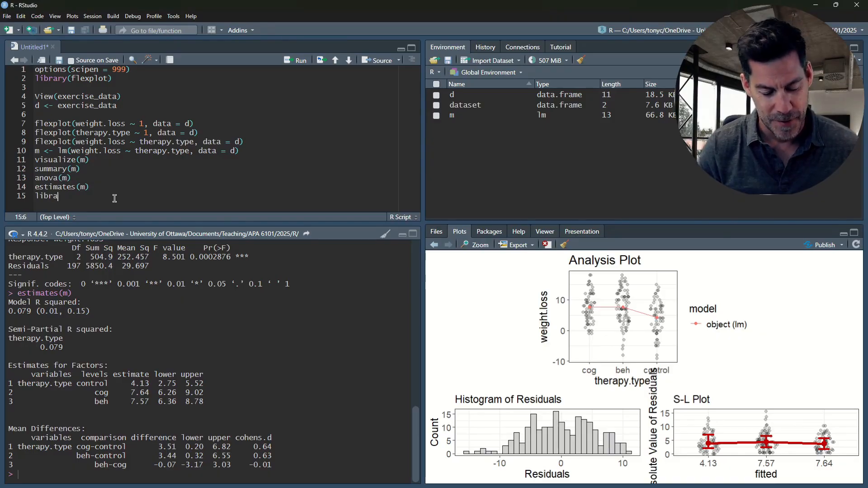
type("rary(emmean")
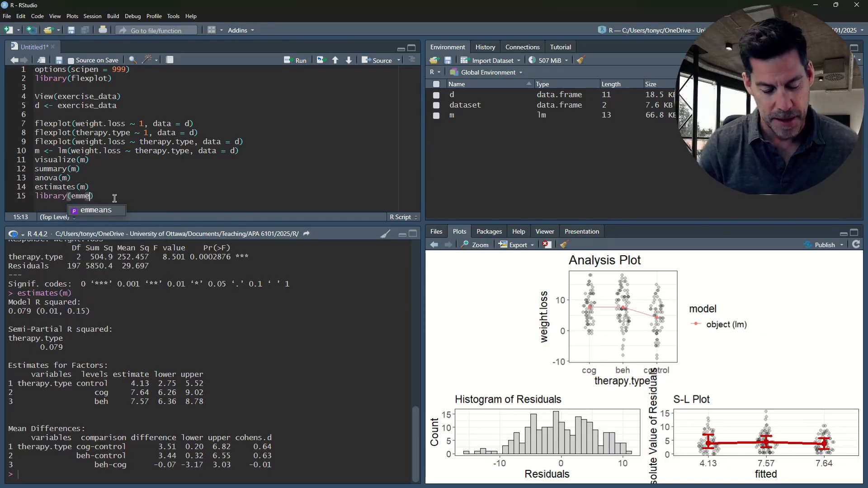
type("s")
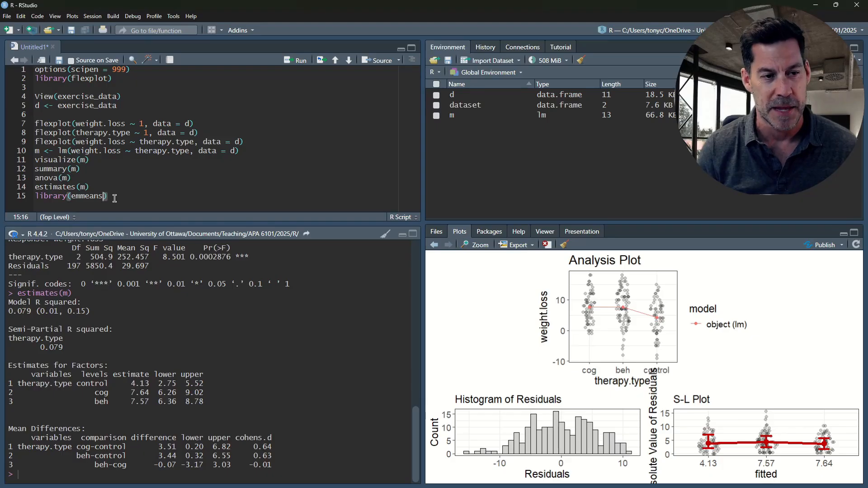
key("ctrl+Return")
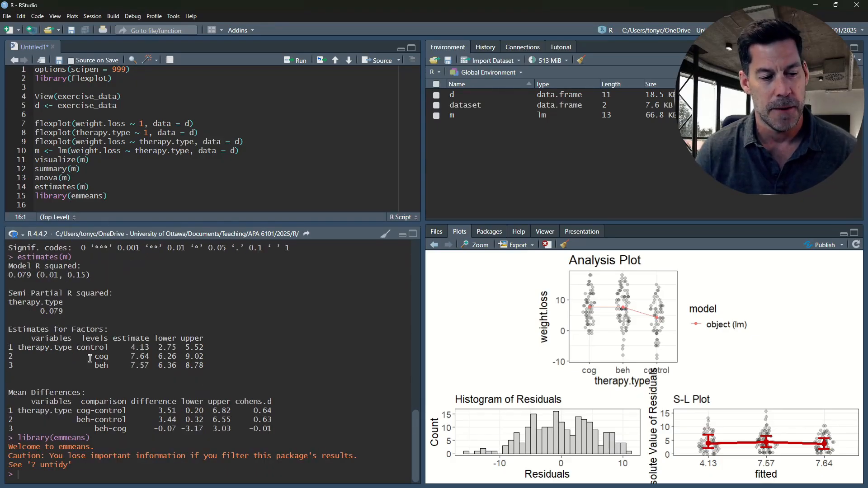
- Add emmeans(m, ~ therapy.type) on line 16 and run it to print the estimated marginal means per therapy type
left_click(83, 198)
left_click(126, 196)
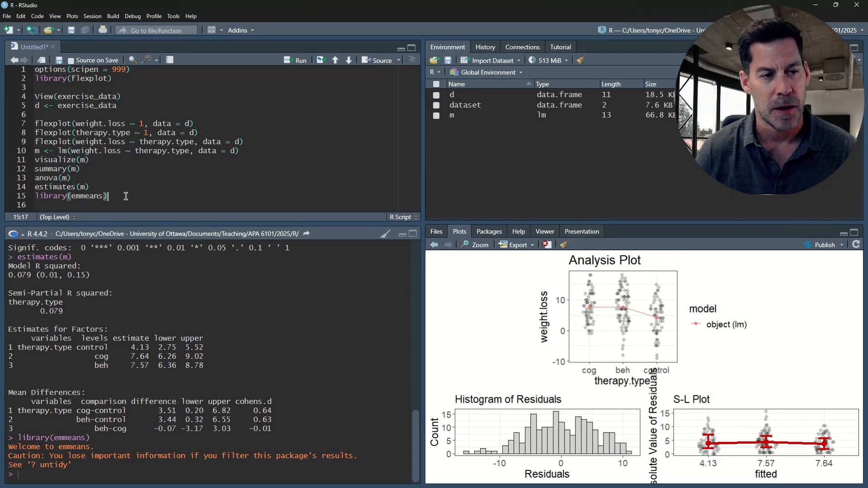
key("Return")
key("Return")
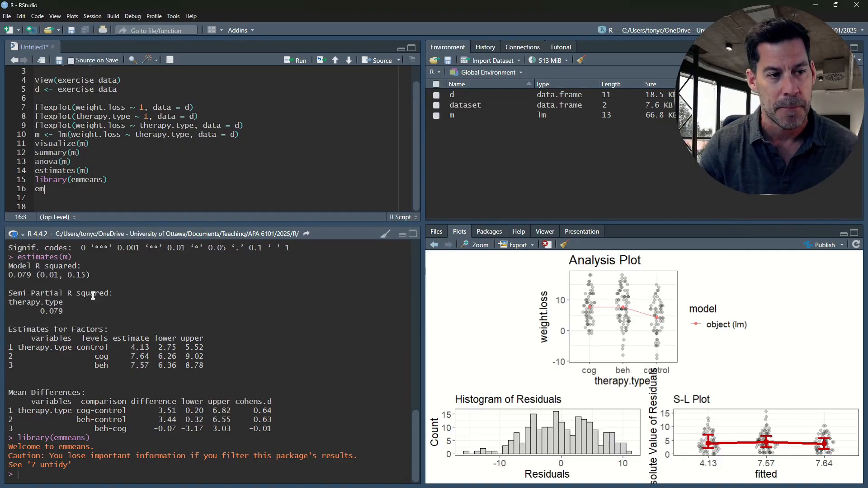
type("means(")
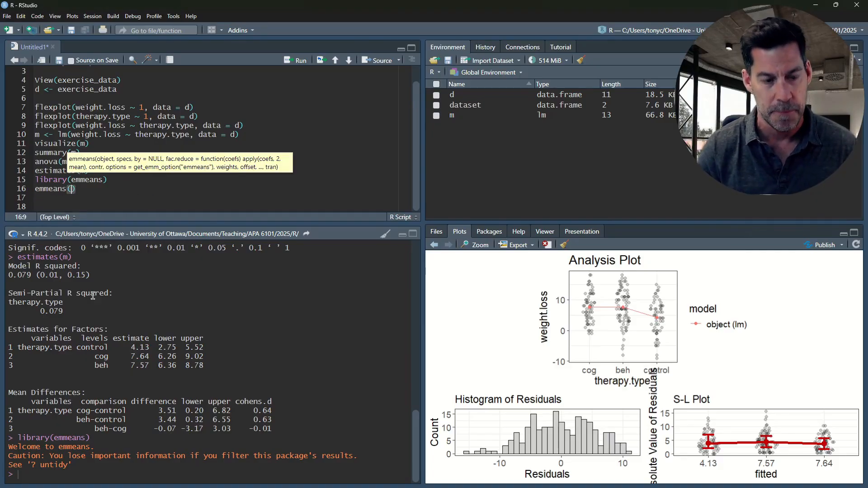
type("m")
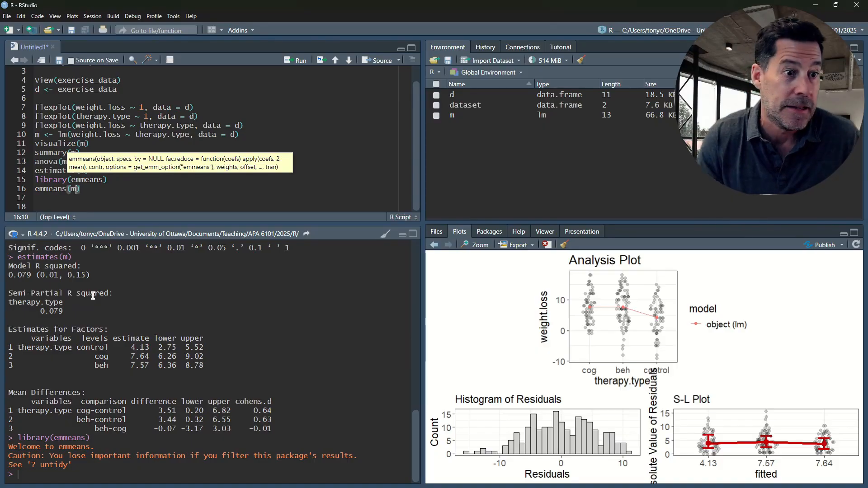
type(", ")
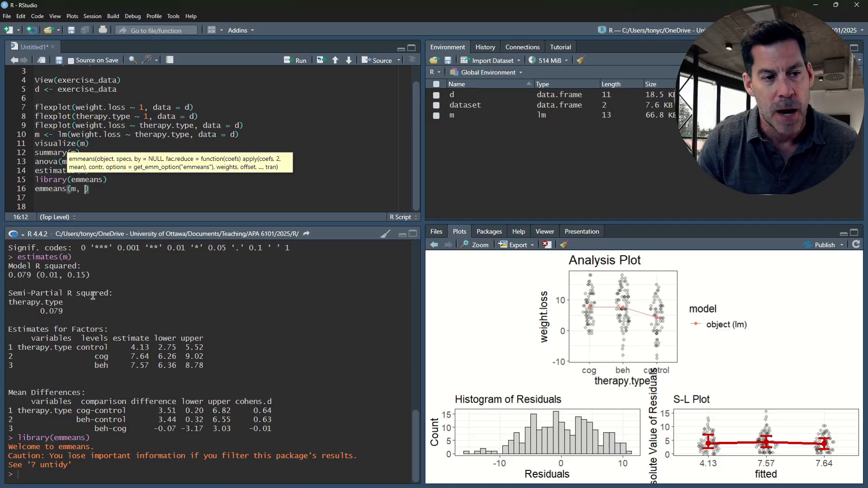
type("~")
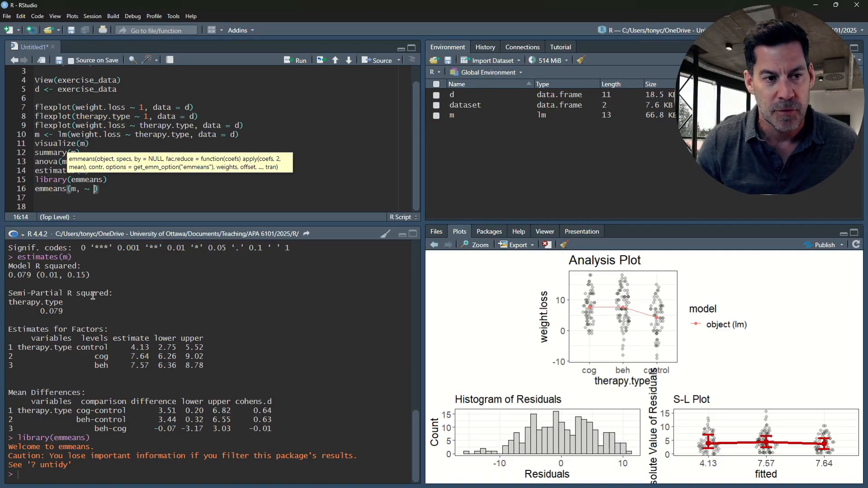
type(" thera")
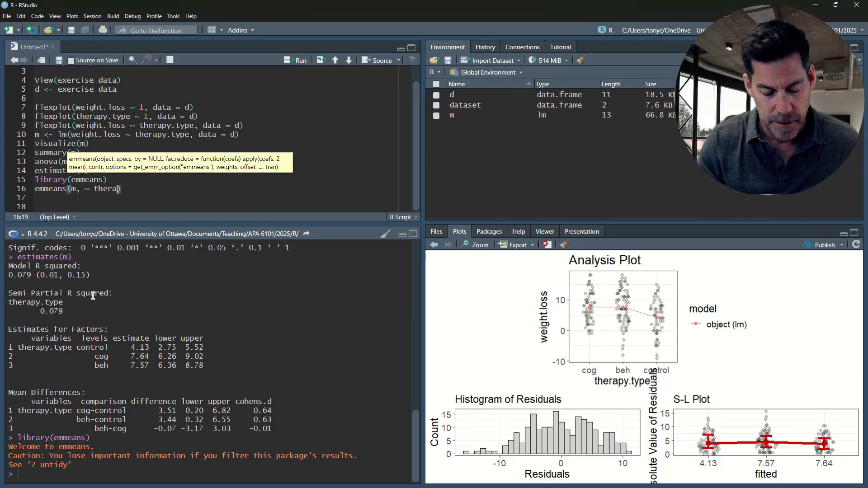
type("py.typ")
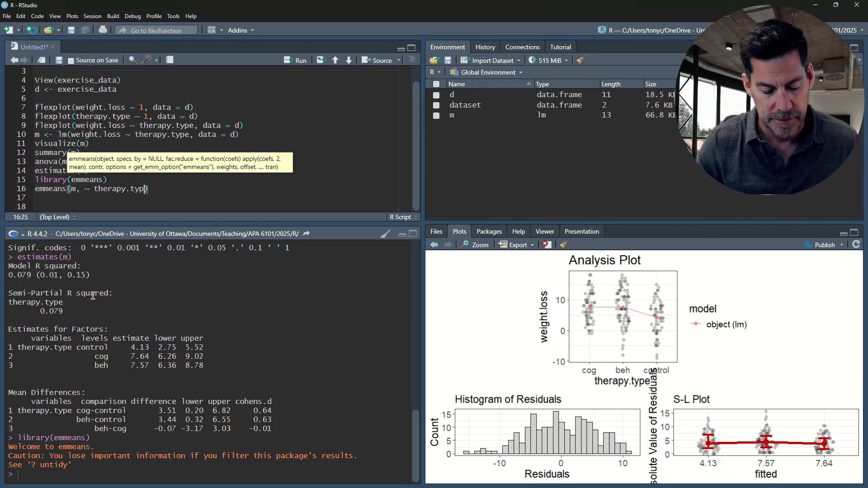
type("e")
key("ctrl+Return")
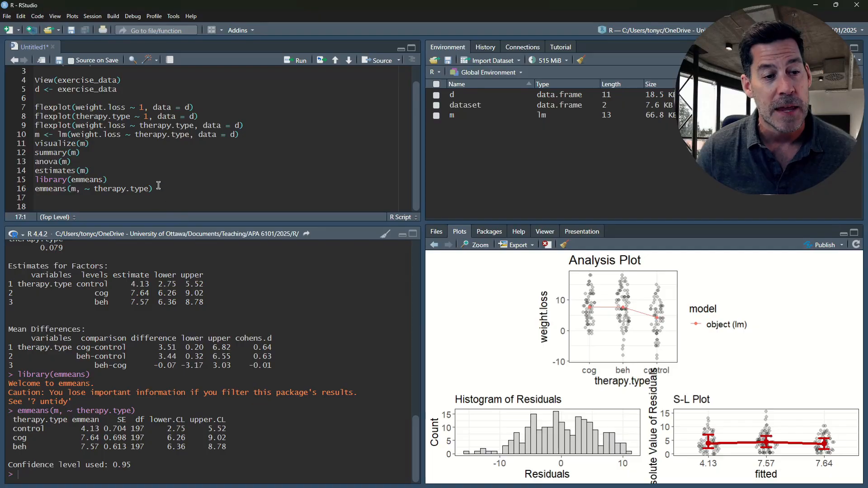
- Copy the emmeans call to line 17, change it to emmeans(m, pairwise ~ therapy.type) and run it
left_click_drag(156, 189, 35, 190)
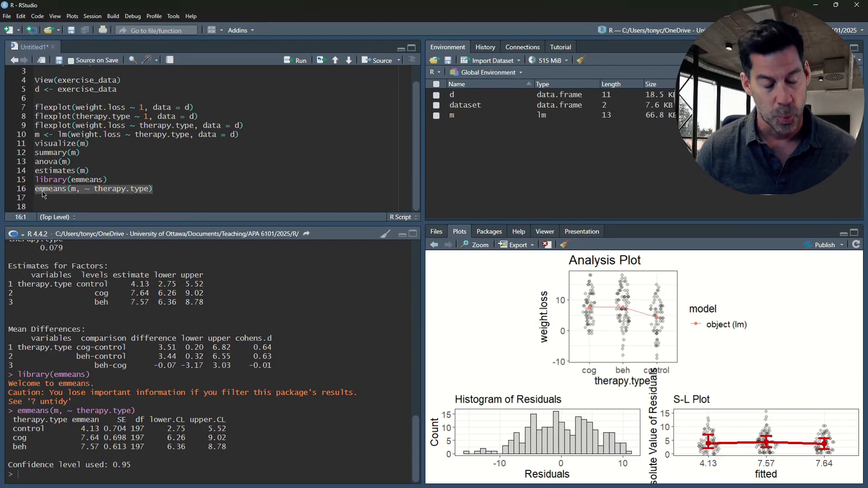
key("ctrl+c")
left_click(44, 197)
key("ctrl+v")
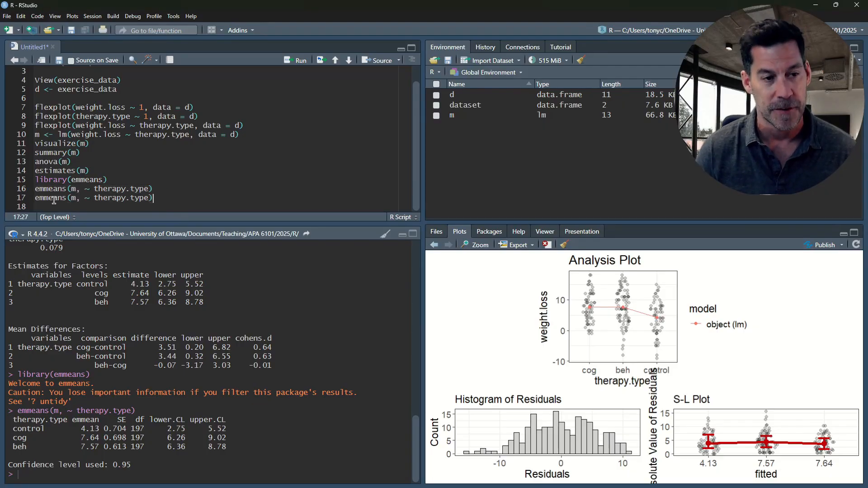
left_click(82, 198)
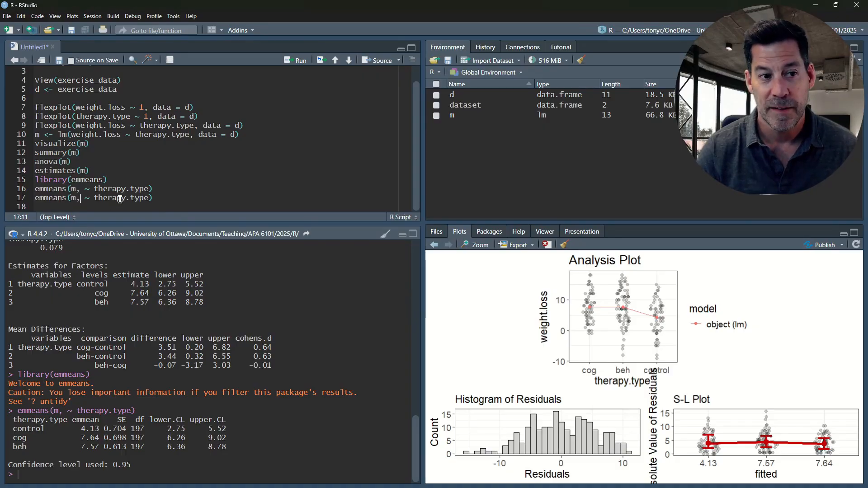
type("pair")
type("wise")
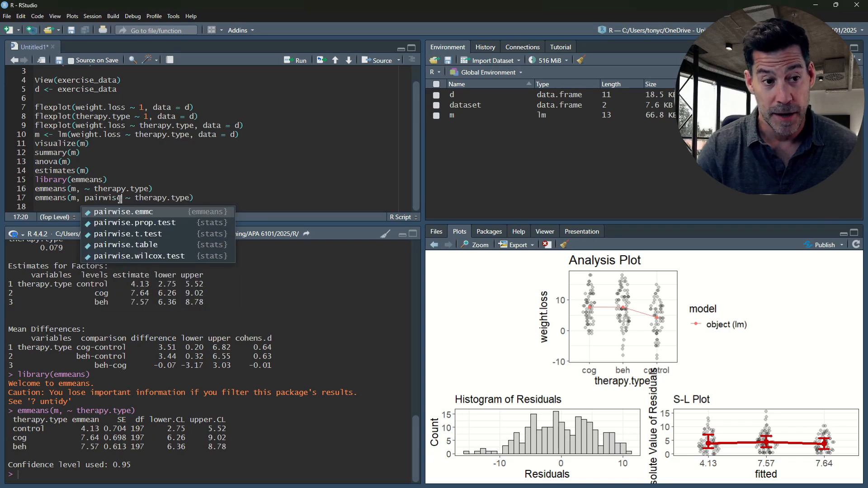
key("Escape")
key("End")
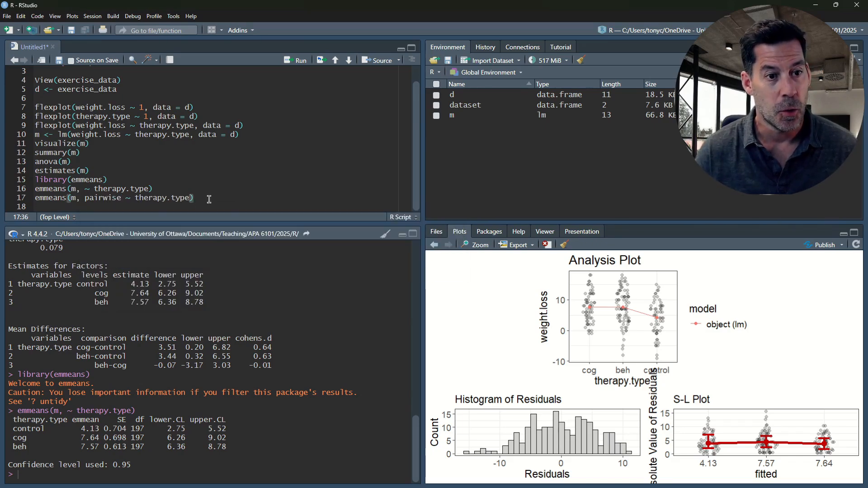
key("ctrl+Return")
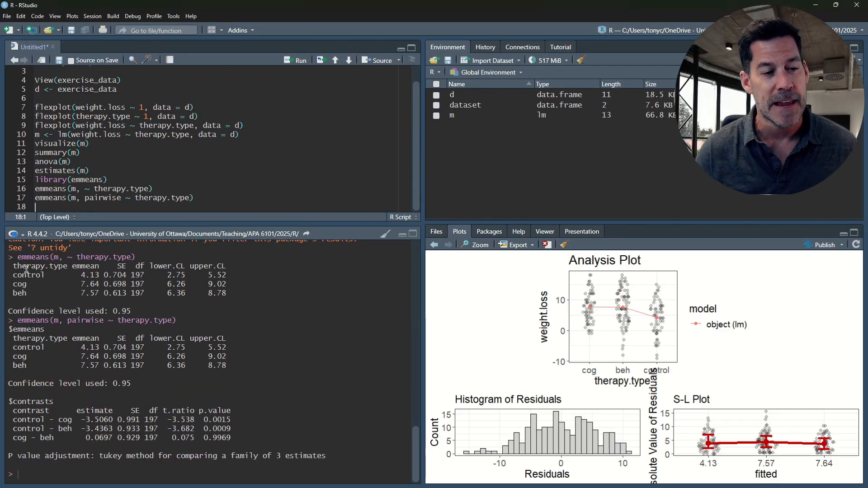
- Compare the two estimated marginal means tables and examine the control - cog contrast's estimate, t ratio and p value
left_click_drag(10, 339, 233, 366)
left_click_drag(228, 295, 11, 267)
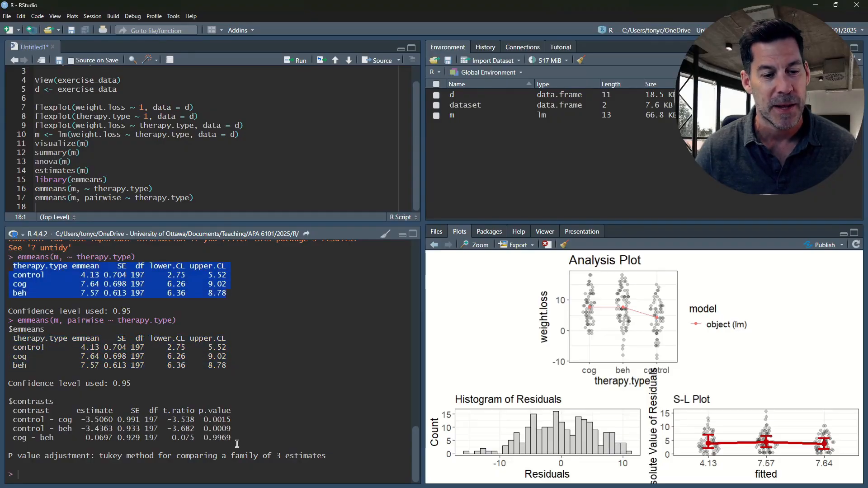
left_click_drag(236, 443, 13, 413)
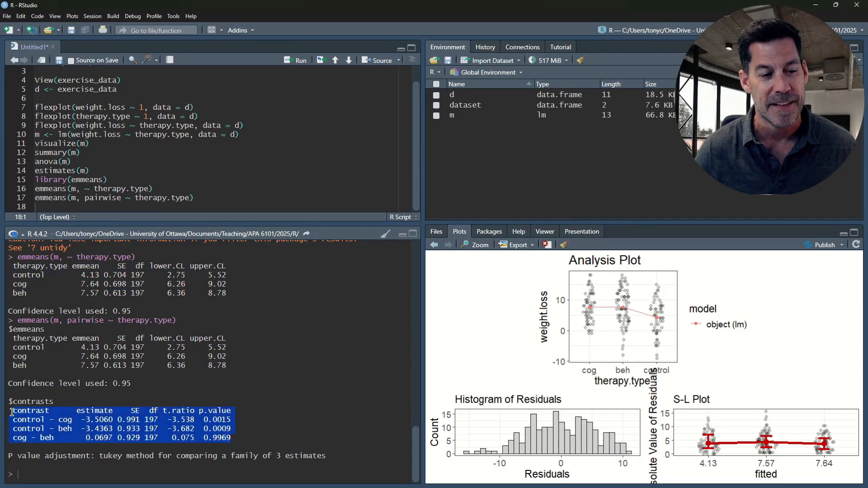
left_click(75, 419)
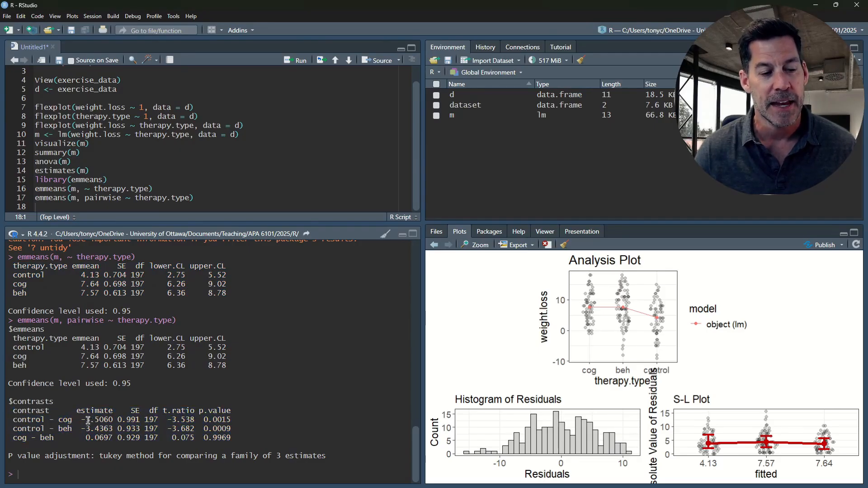
left_click_drag(81, 420, 114, 420)
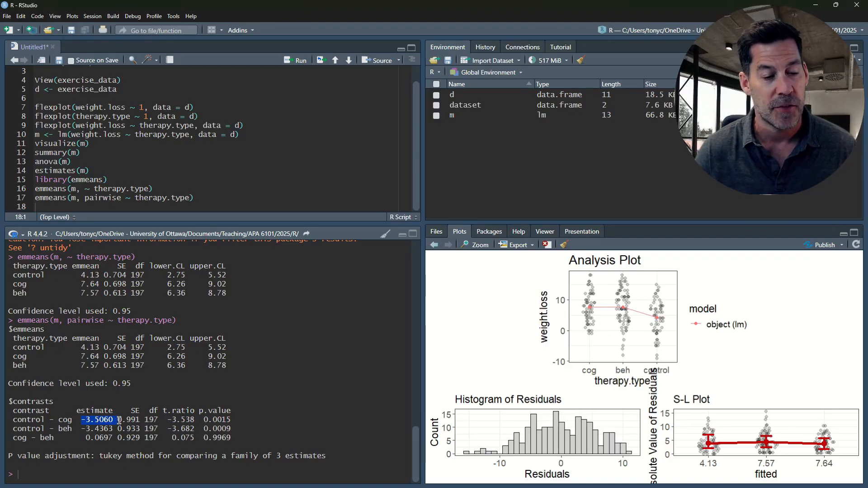
left_click_drag(166, 420, 203, 423)
left_click(209, 420)
left_click(203, 424)
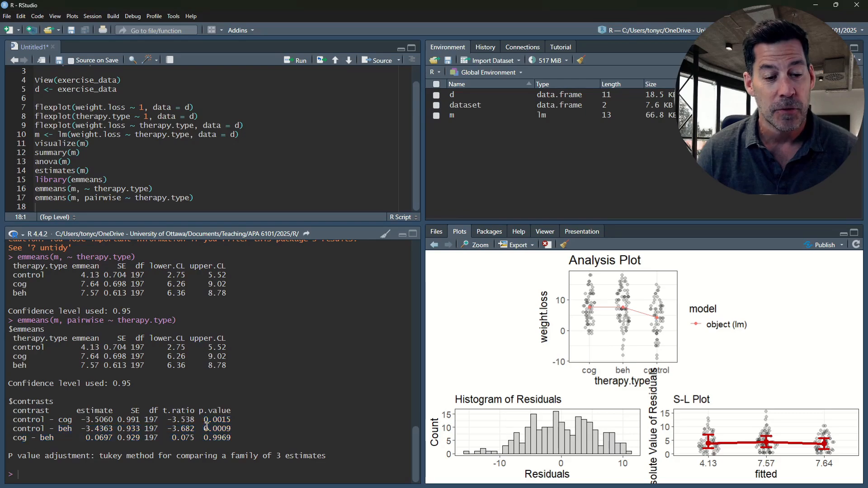
- Read which p-value adjustment method the pairwise emmeans call applies to its contrasts
left_click_drag(11, 455, 161, 456)
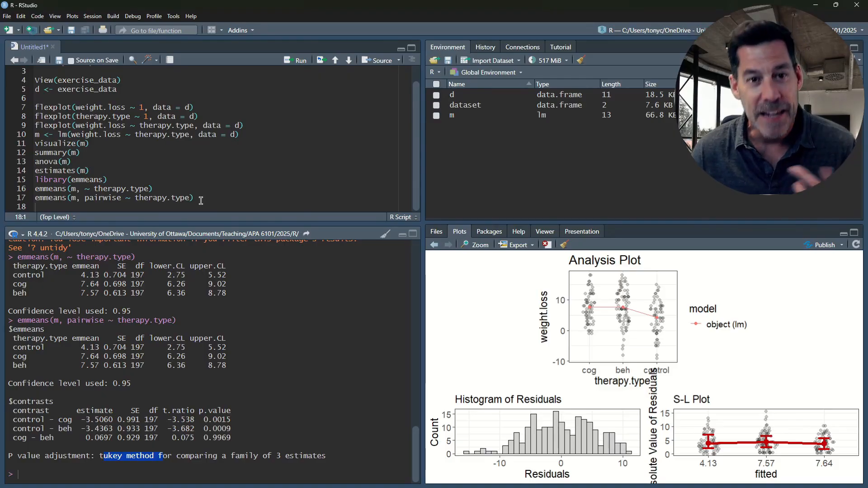
left_click_drag(35, 198, 67, 198)
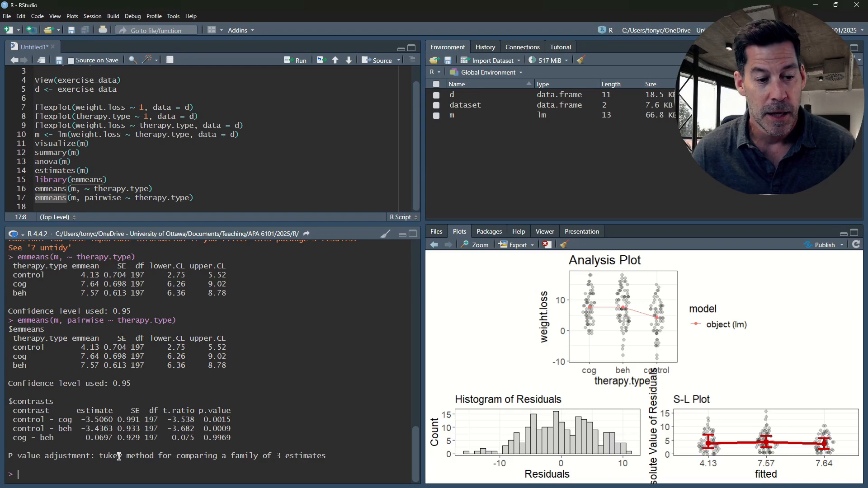
left_click_drag(100, 457, 155, 457)
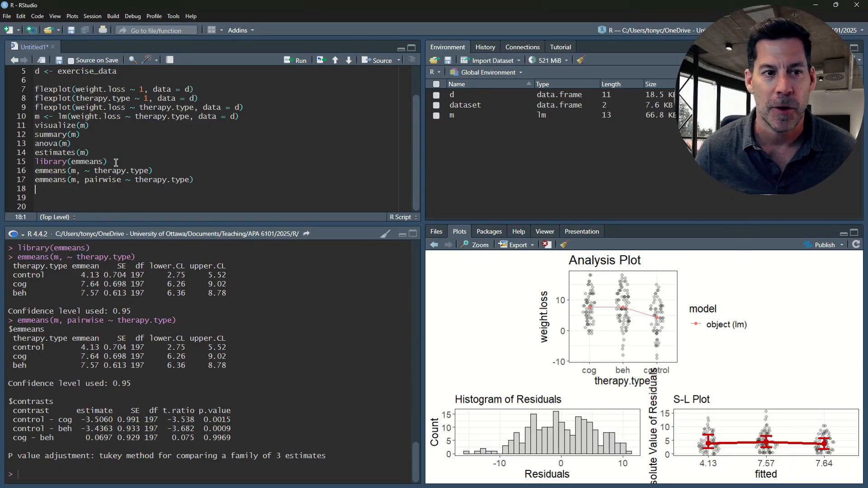
- Add emm <- emmeans(m, ~ therapy.type) on line 19, reusing the call from line 16, and run it to store the means
left_click_drag(165, 171, 36, 175)
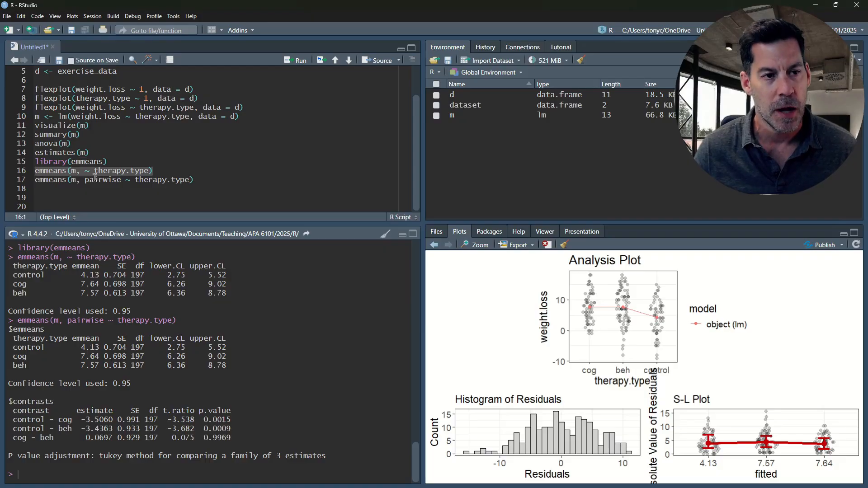
left_click(91, 190)
key("Return")
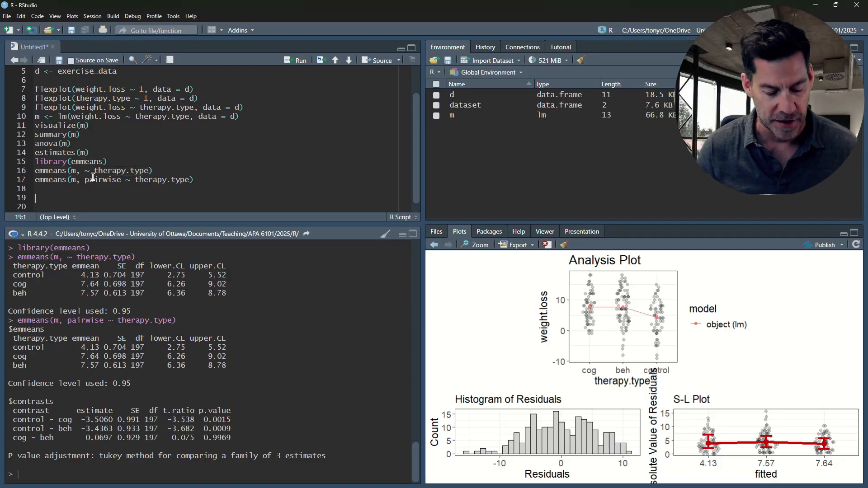
type("emm <-")
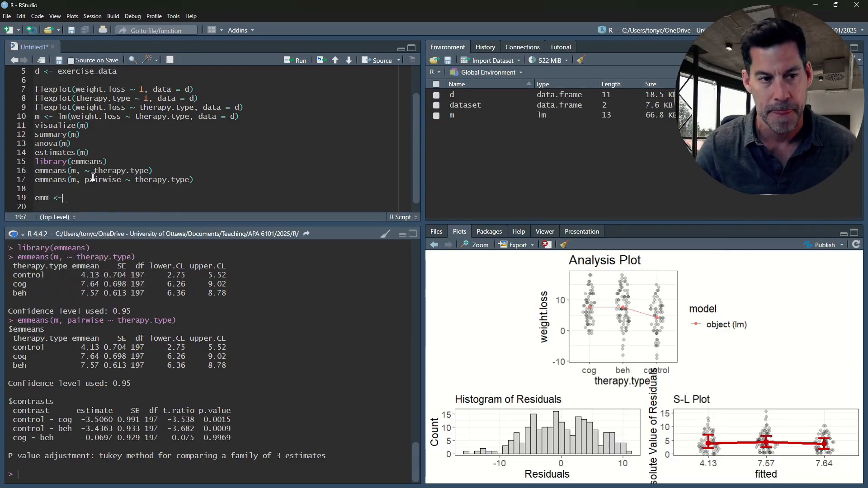
key("ctrl+v")
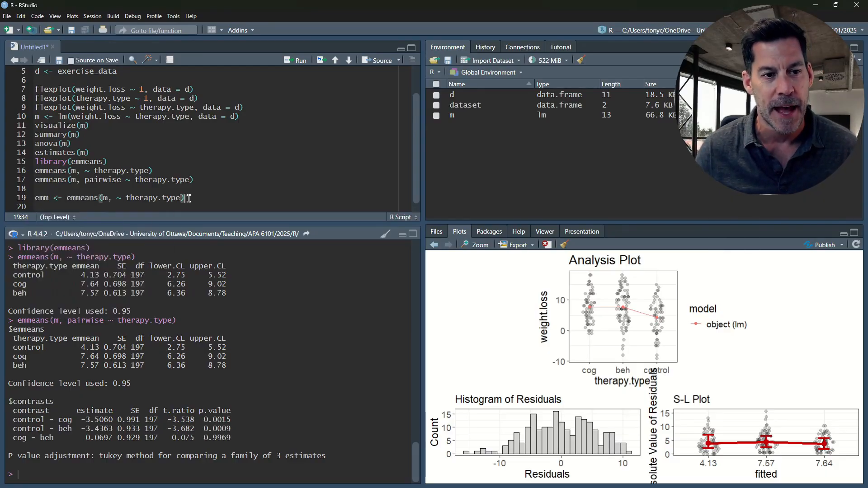
key("ctrl+Return")
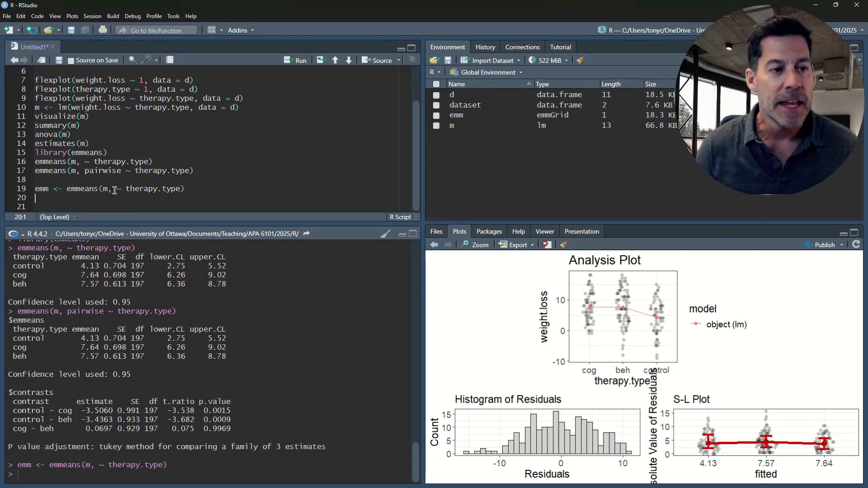
- Add pairs(emm) on line 20 and run it to print the pairwise contrasts
type("pairs(")
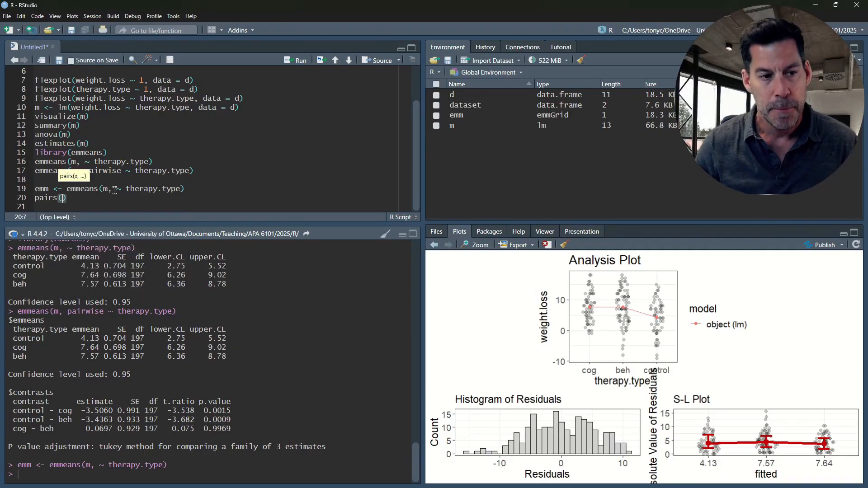
type("emm")
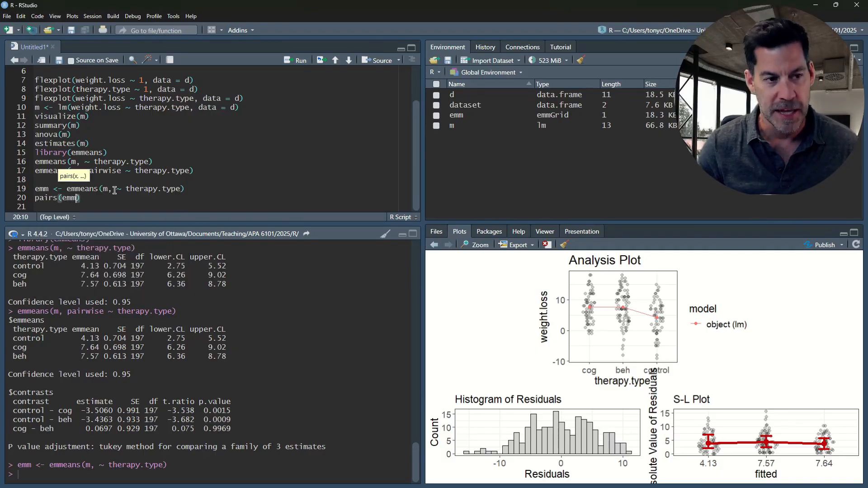
key("ctrl+Return")
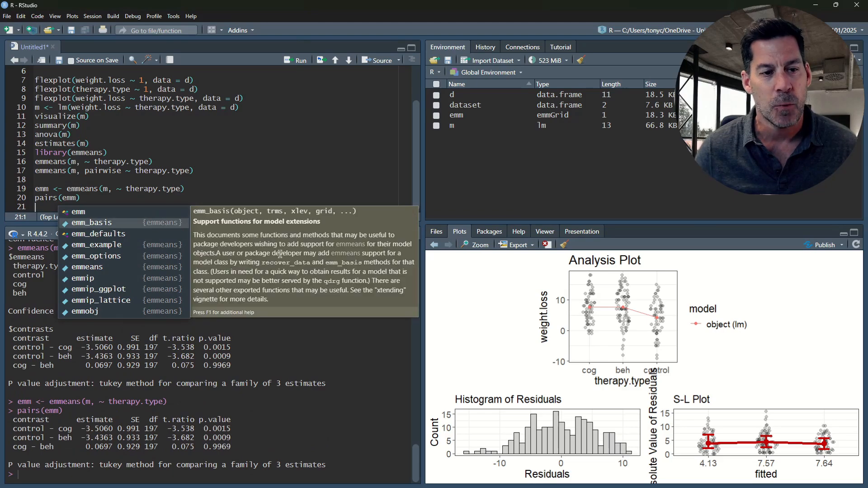
left_click(298, 380)
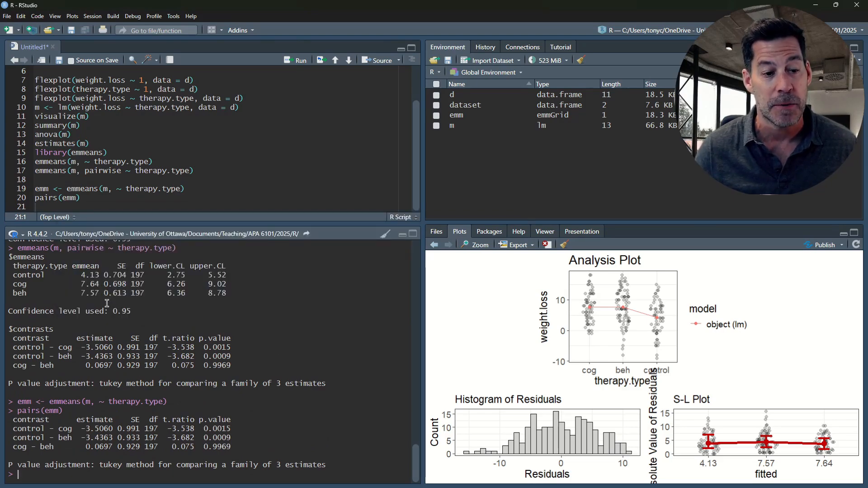
- Compare the pairs(emm) contrasts with those of the pairwise emmeans call and check the p-value adjustment method
left_click_drag(232, 448, 9, 421)
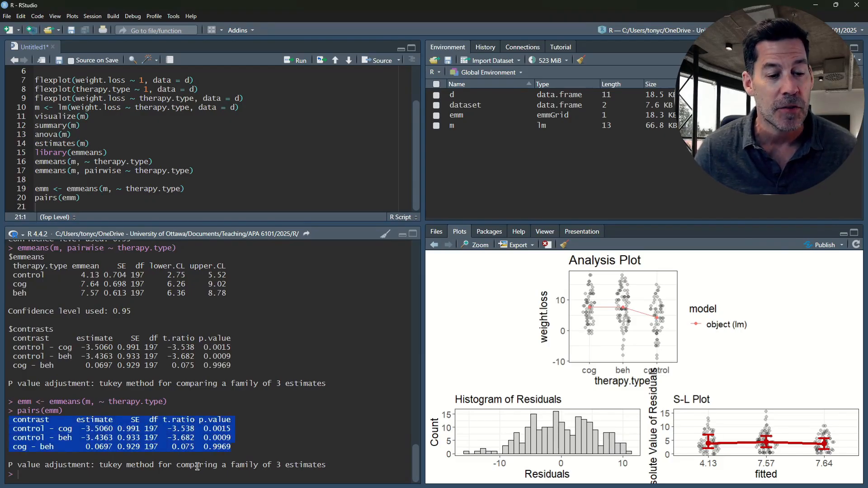
left_click_drag(232, 366, 10, 339)
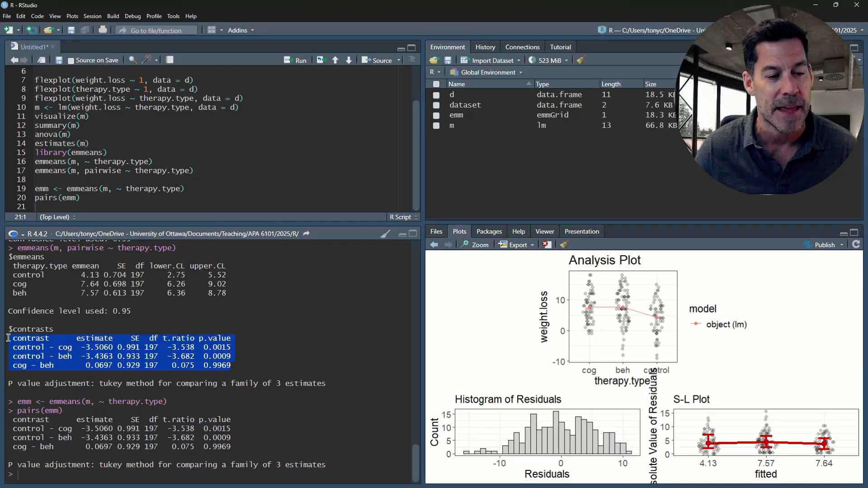
left_click(180, 369)
scroll(108, 192, "down", 1)
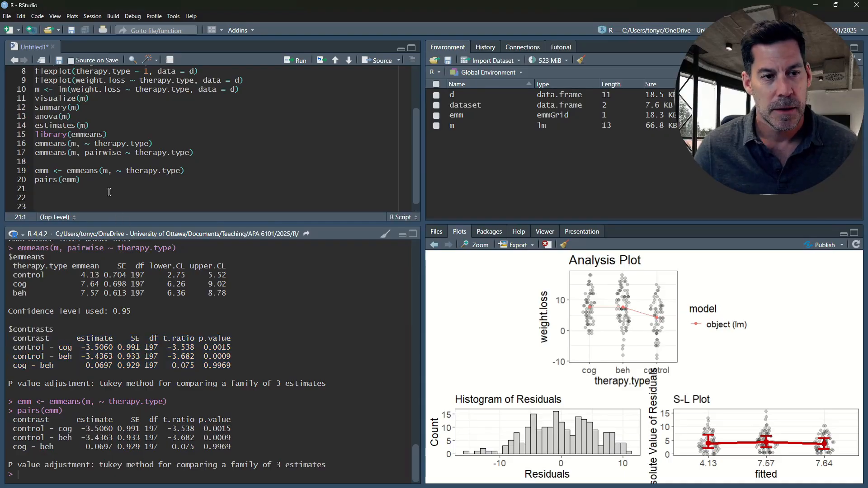
left_click(109, 192)
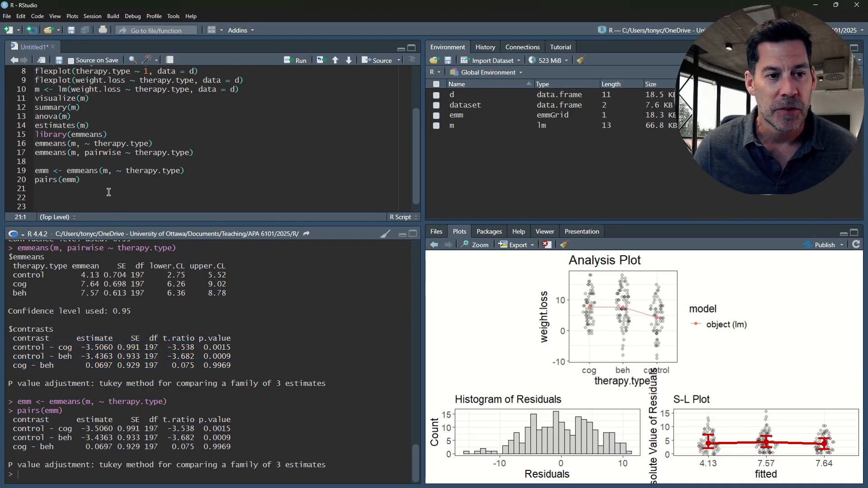
key("Down")
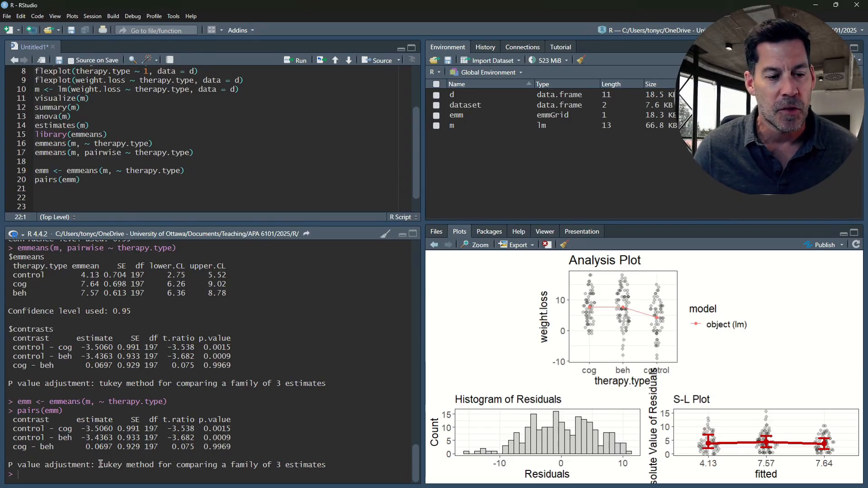
left_click_drag(100, 465, 153, 466)
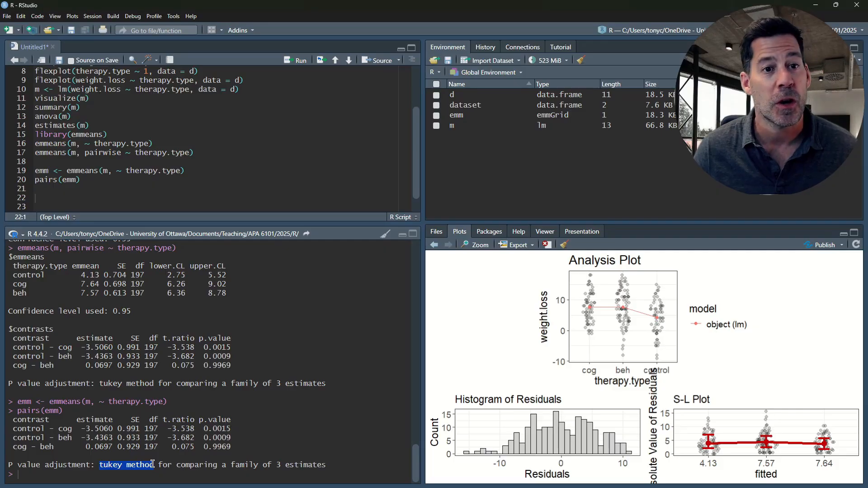
left_click(59, 199)
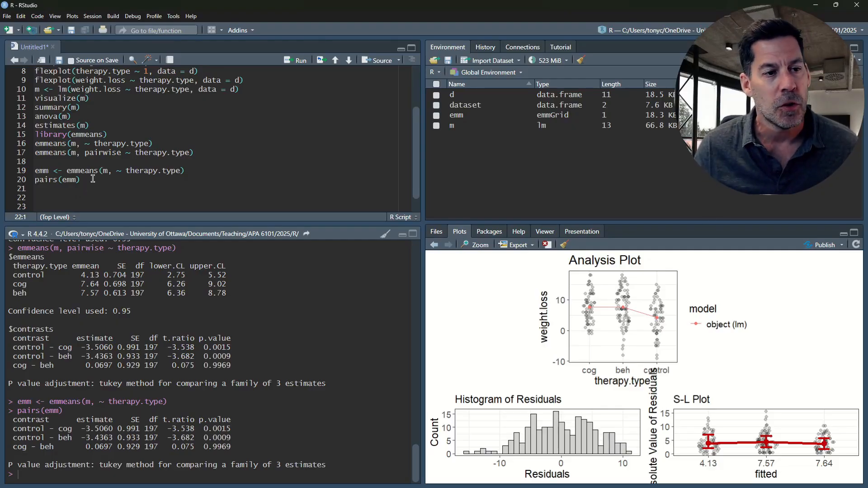
- Copy the pairwise emmeans call from line 17 of the script to line 22
left_click_drag(198, 152, 29, 157)
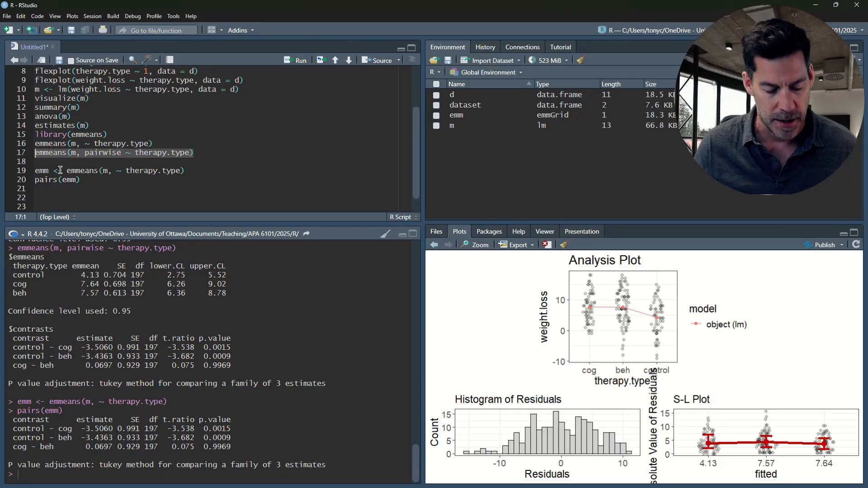
left_click(69, 198)
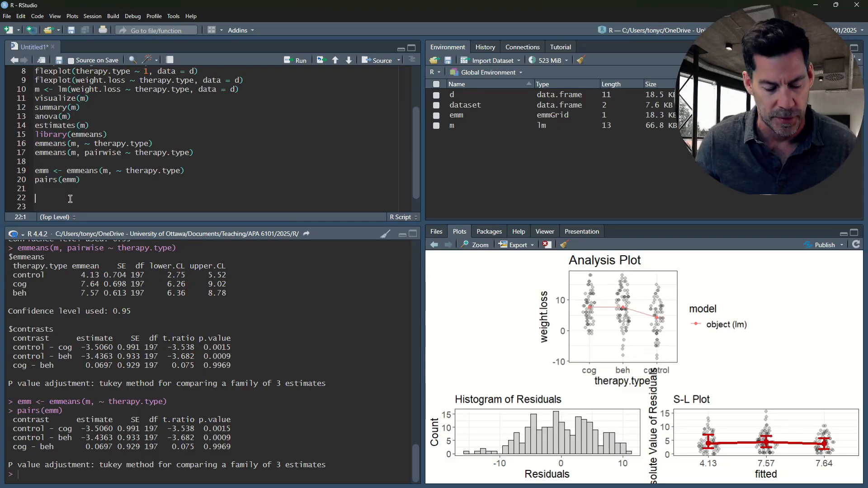
type("emmeans(m, pairwise ~ therapy.type)")
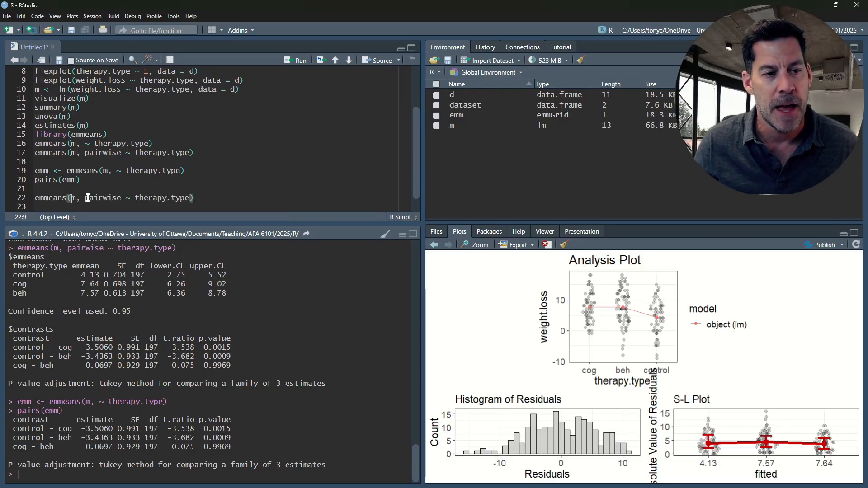
- Add the argument adjust = "none" to the emmeans call on line 22 and run it to get unadjusted contrasts
left_click(189, 198)
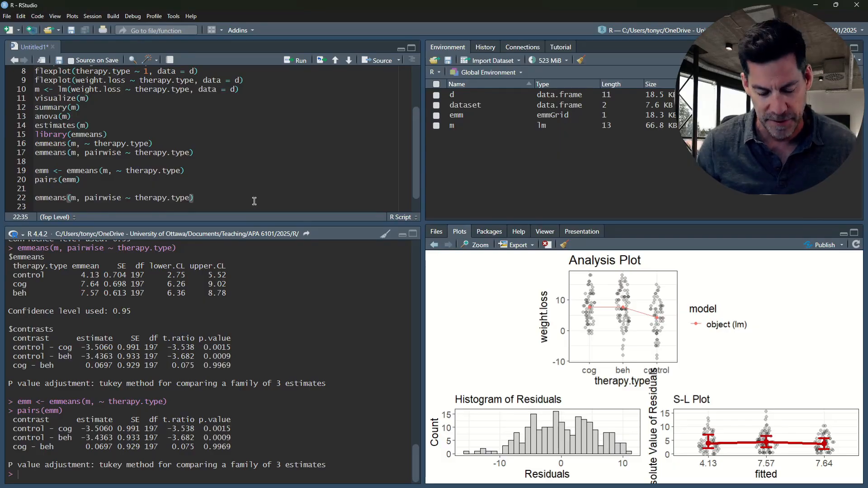
type(", ")
type("adjust")
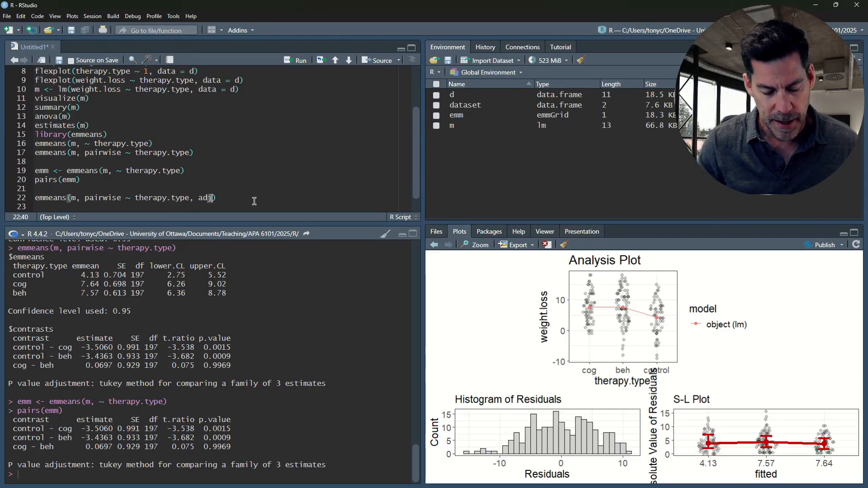
type(" = \"n")
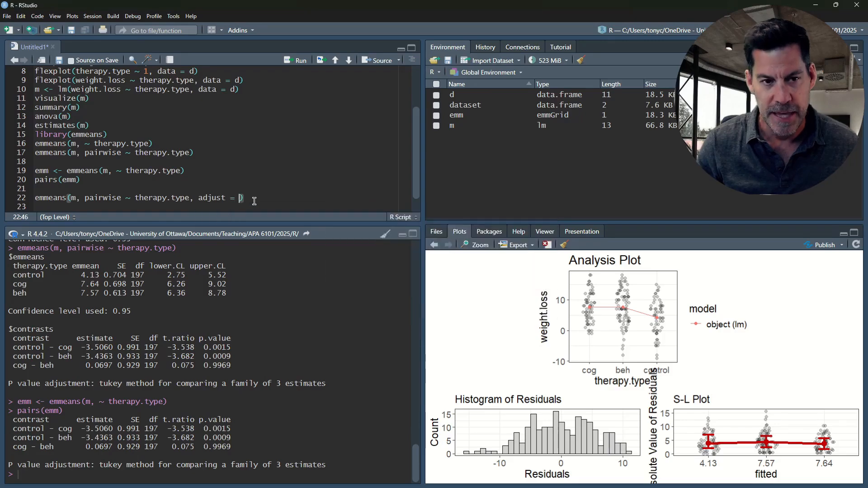
type("eon")
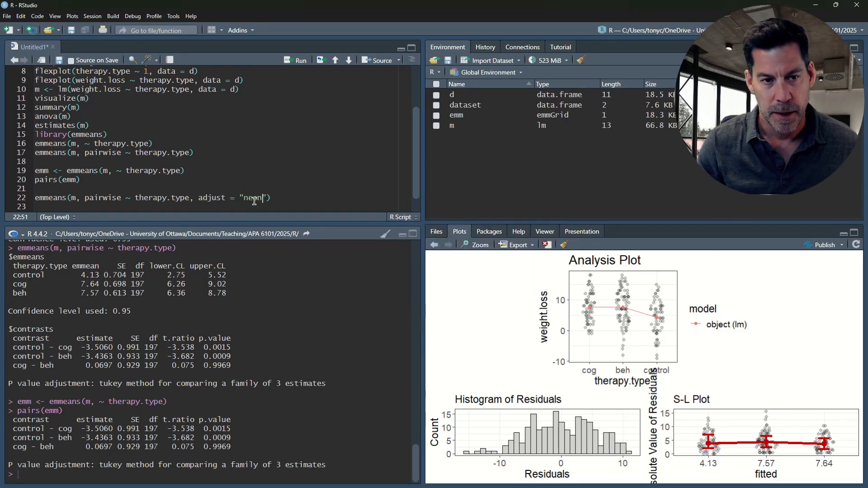
key("BackSpace")
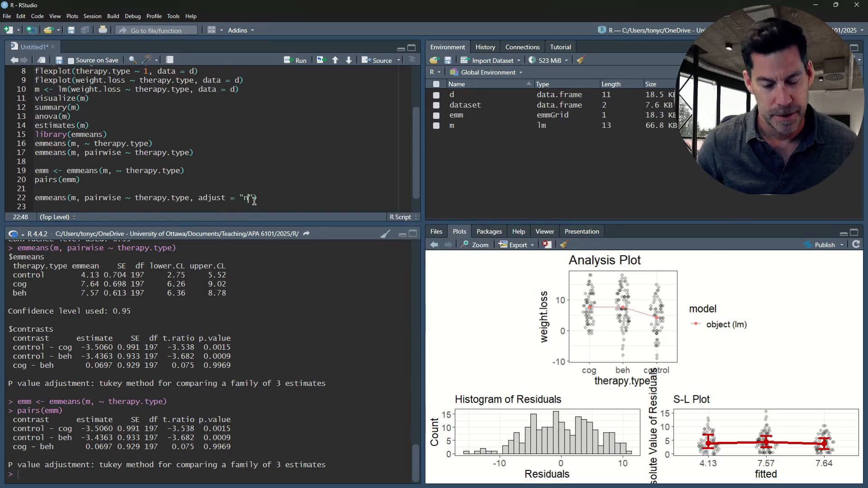
type("one")
left_click(305, 198)
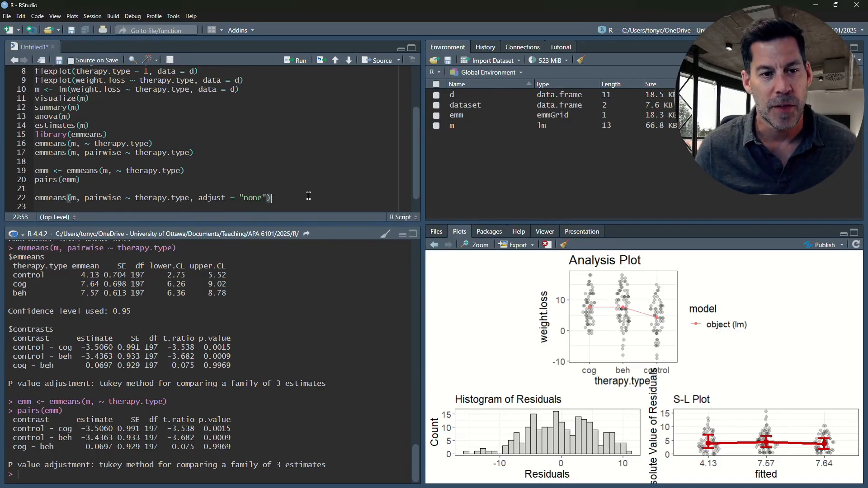
key("ctrl+Return")
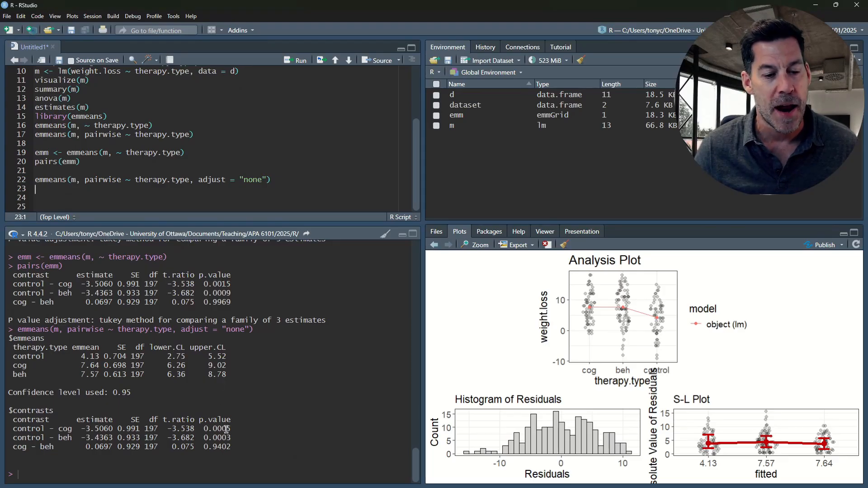
- Compare the control - cog p-value under the Tukey adjustment with the unadjusted one in the console output
left_click_drag(234, 287, 207, 284)
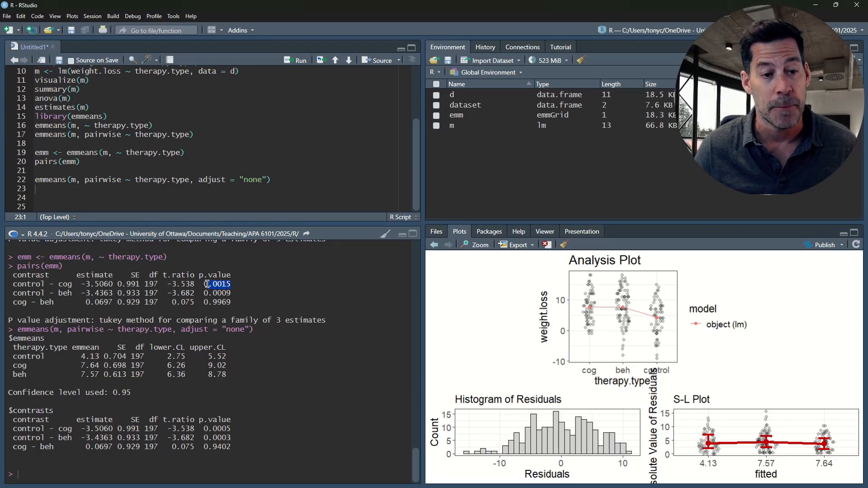
left_click_drag(15, 284, 71, 285)
left_click_drag(234, 285, 203, 283)
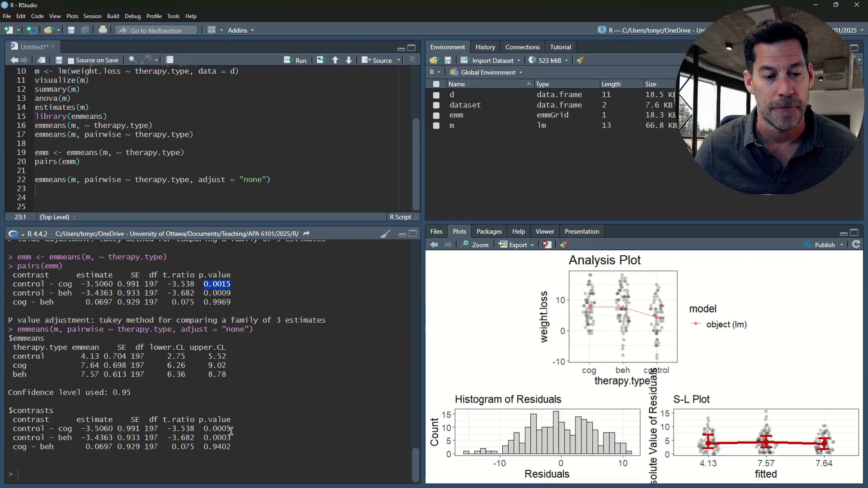
left_click_drag(231, 431, 16, 428)
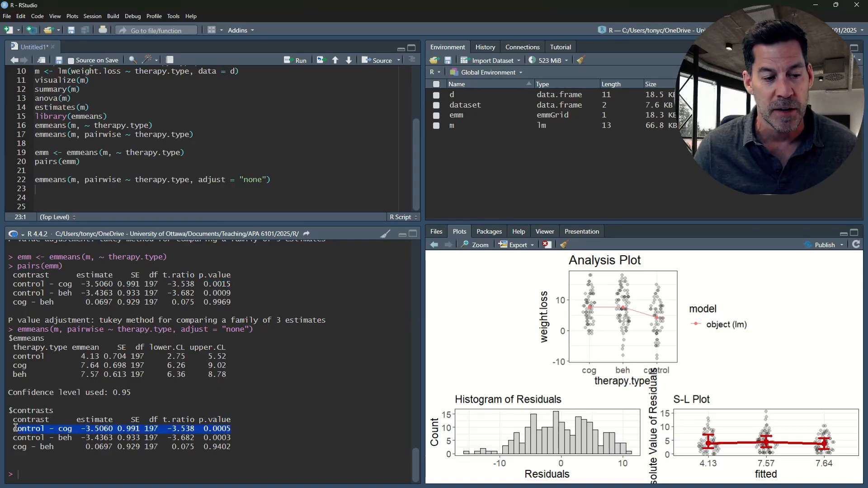
left_click(214, 429)
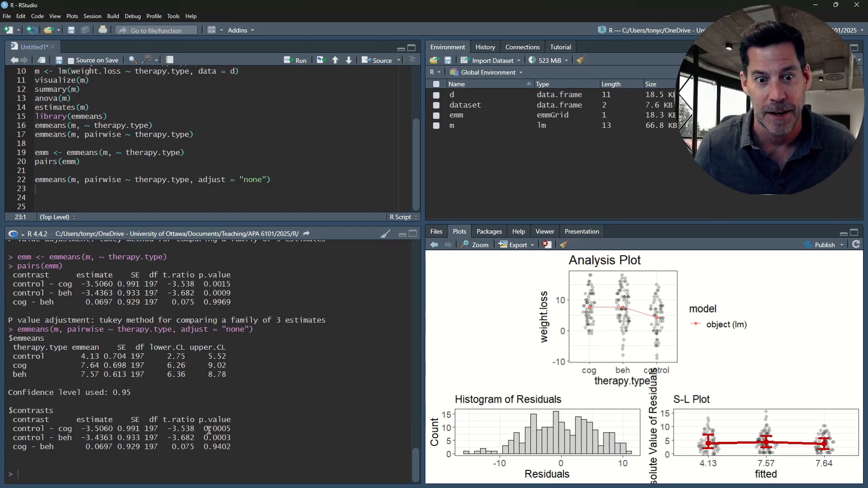
- Duplicate the unadjusted pairwise emmeans call from line 22 onto line 23
left_click(273, 181)
key("shift+Home")
key("ctrl+c")
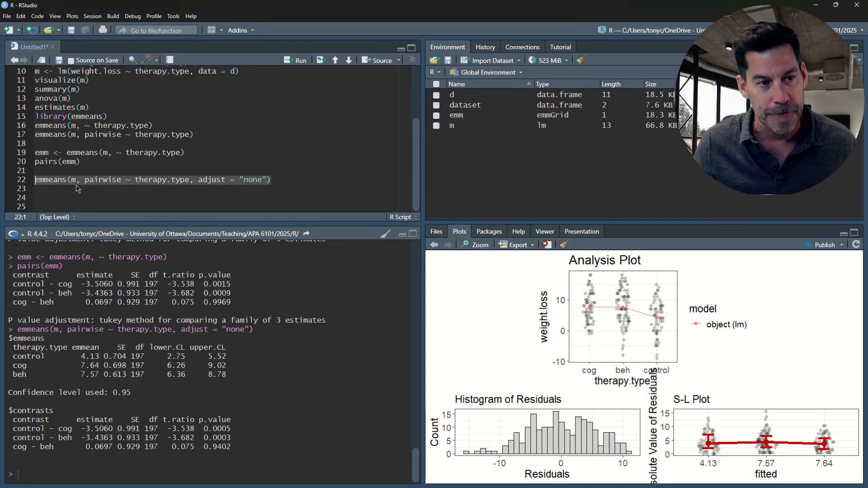
left_click(80, 189)
key("ctrl+v")
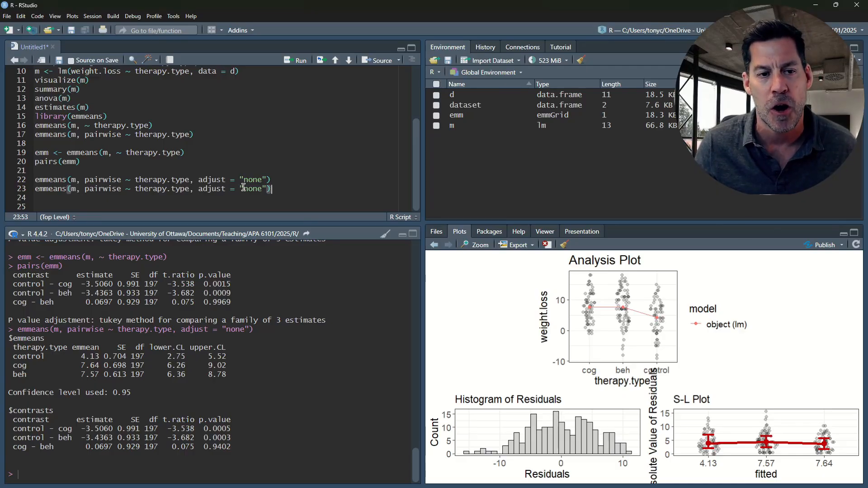
- Set the adjust argument on line 23 to "Bonferroni" and run the call to print the Bonferroni-corrected contrasts
left_click_drag(244, 188, 262, 187)
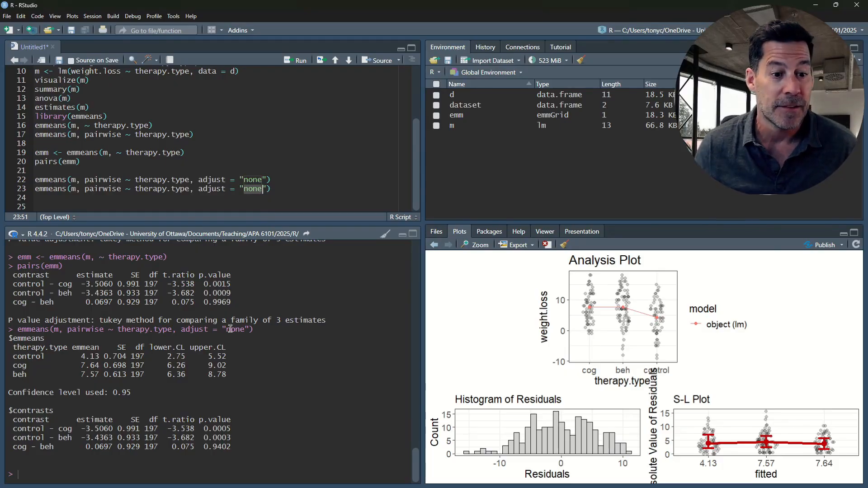
left_click_drag(232, 428, 206, 429)
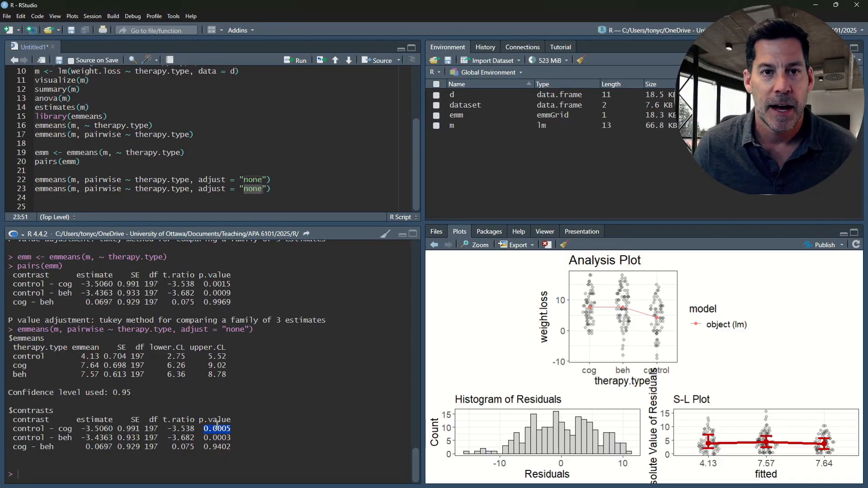
left_click(260, 189)
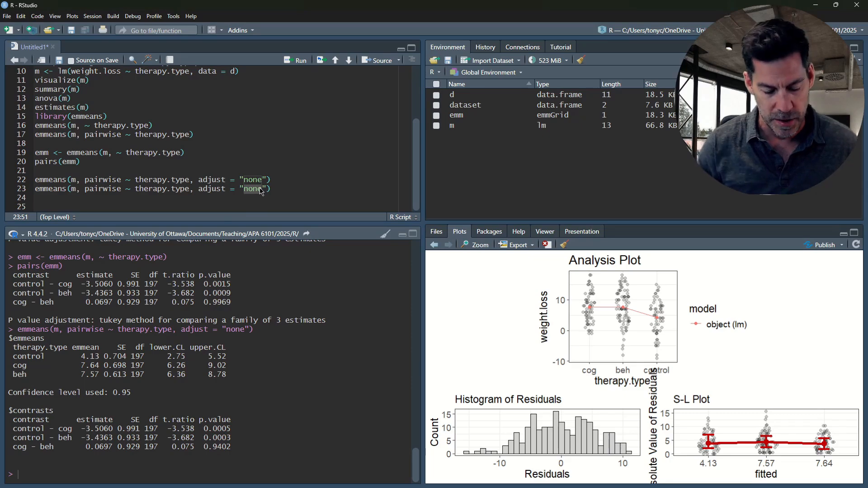
type("Bonferroni")
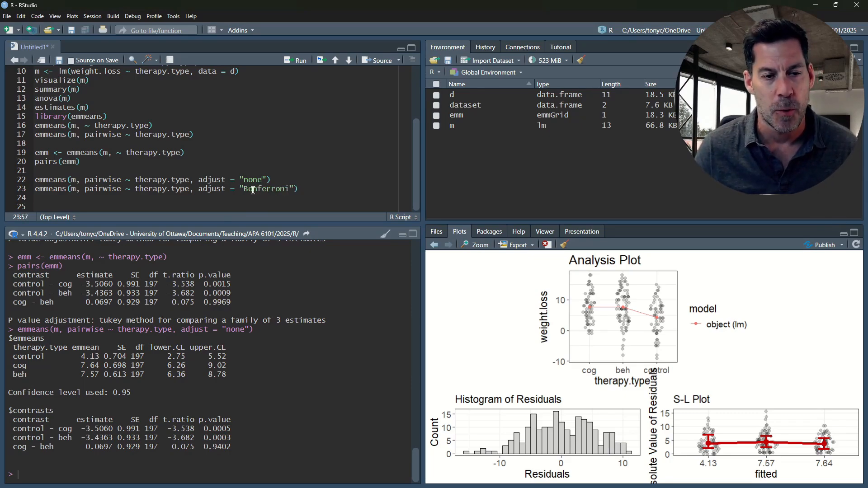
left_click(299, 190)
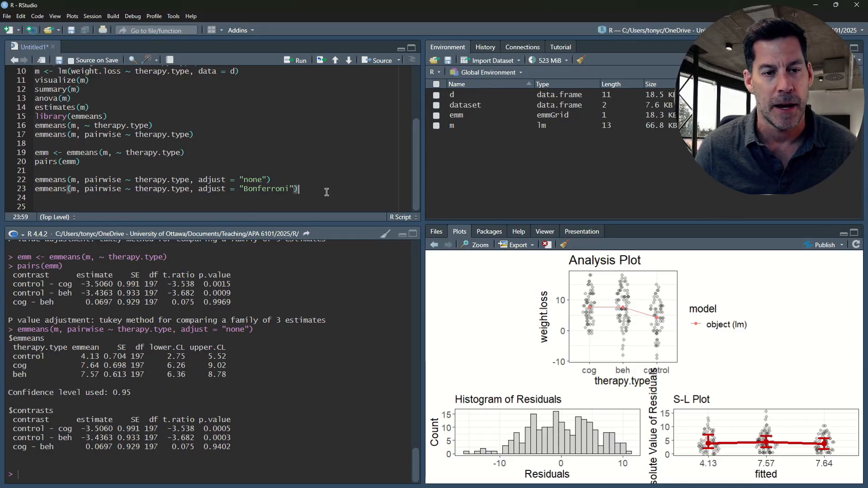
key("ctrl+Return")
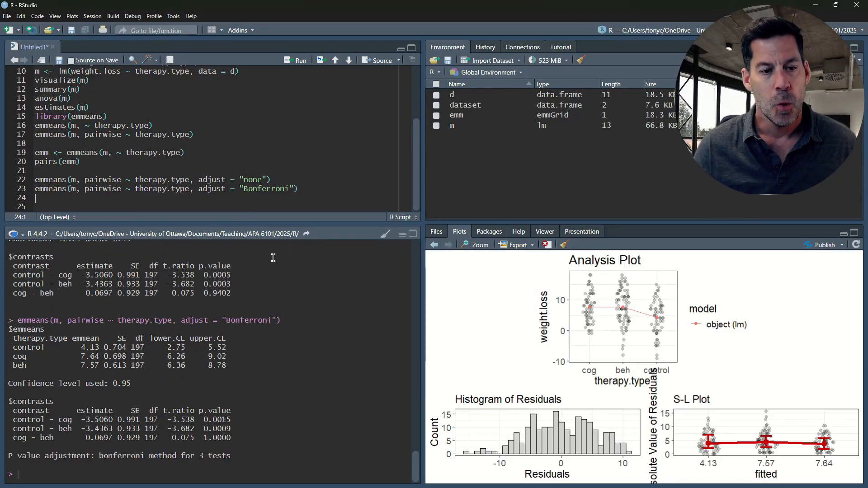
- Compare the unadjusted and Bonferroni-adjusted p-values for each of the three therapy contrasts in the console
left_click_drag(231, 276, 203, 276)
left_click_drag(231, 420, 192, 419)
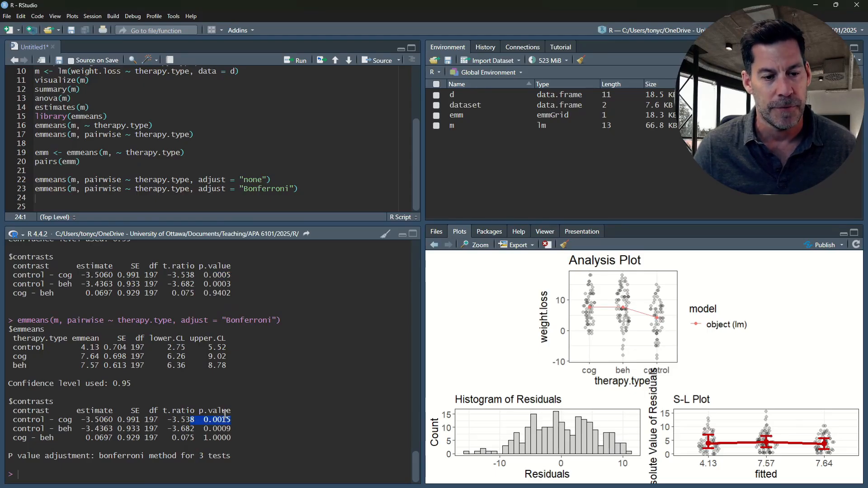
left_click_drag(231, 284, 229, 284)
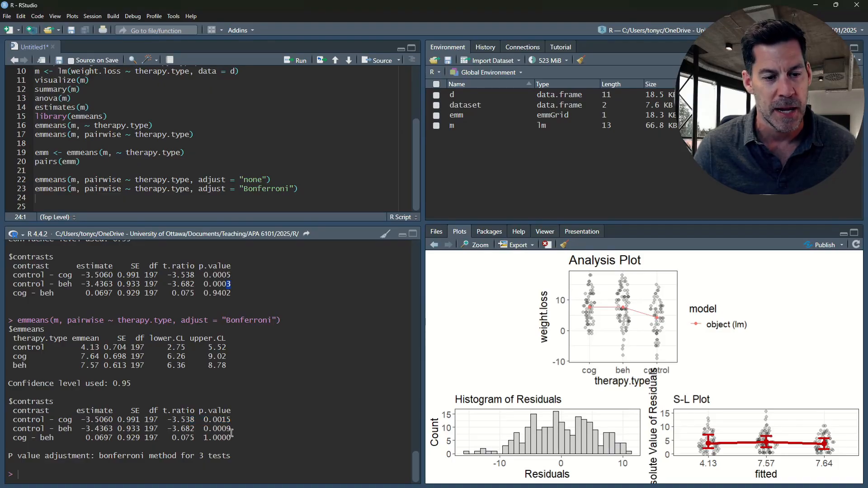
left_click_drag(232, 429, 228, 429)
left_click(224, 296)
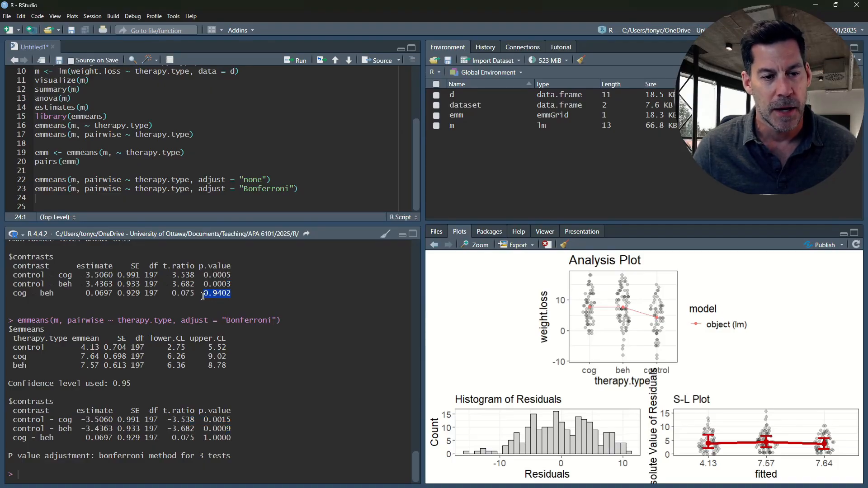
left_click_drag(202, 295, 239, 298)
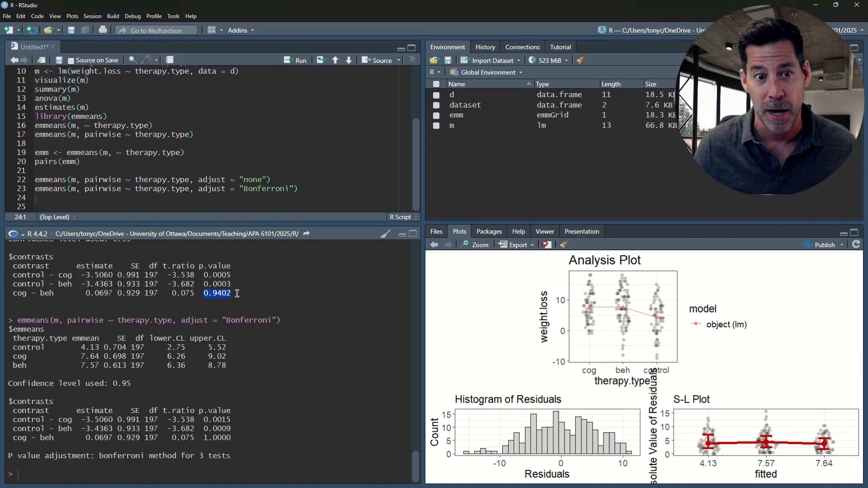
left_click_drag(232, 437, 197, 439)
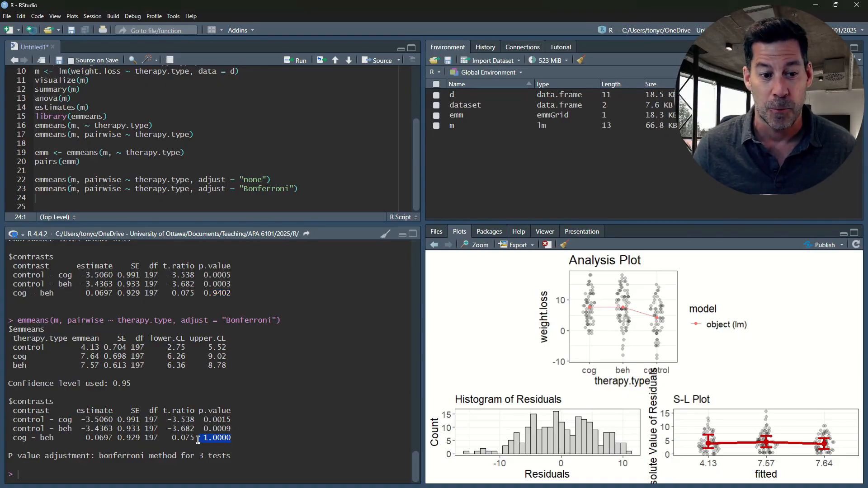
left_click(302, 189)
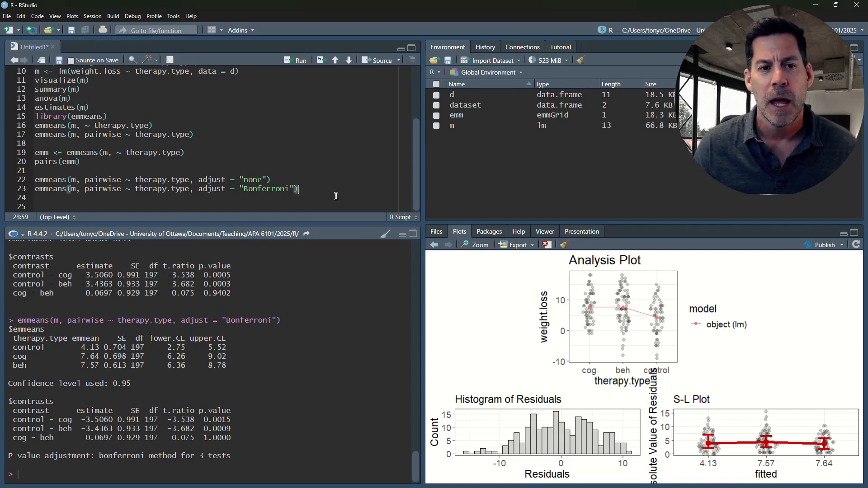